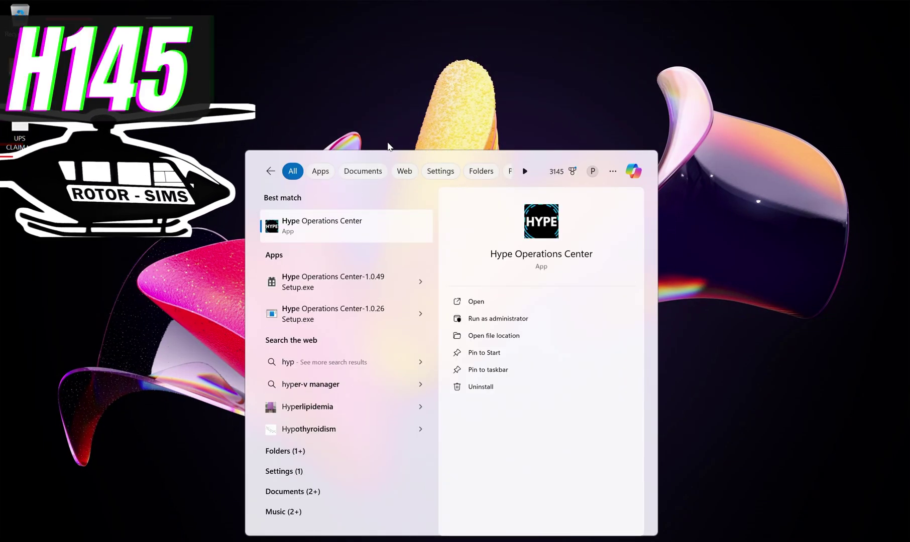
- Launch Hype Operations Center full screen, then bring up the Notepad notes with folder paths
{"action": "key", "text": "Return"}
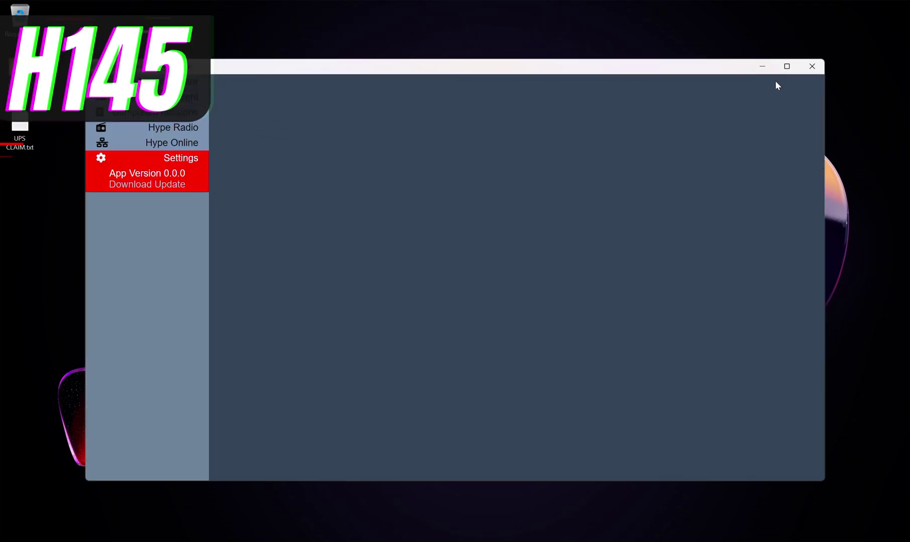
{"action": "left_click", "coordinate": [786, 67]}
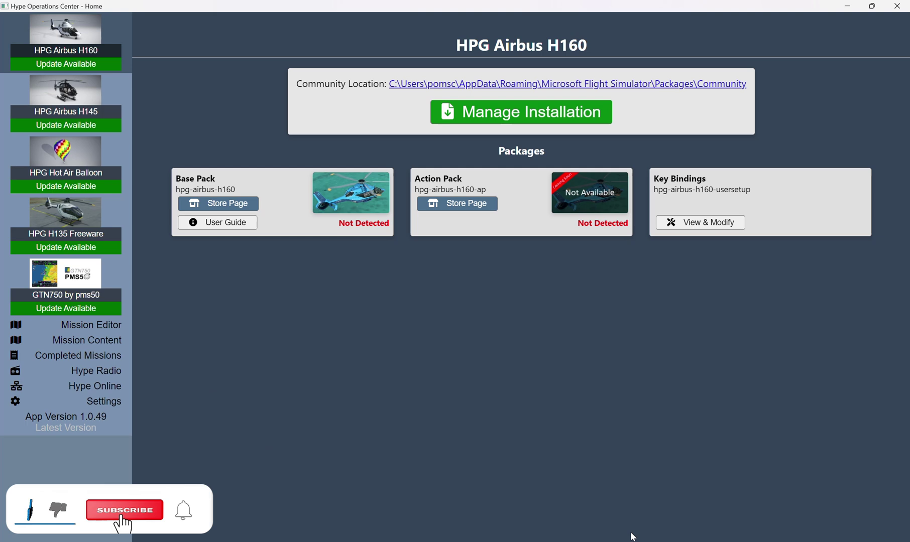
{"action": "key", "text": "alt+Tab"}
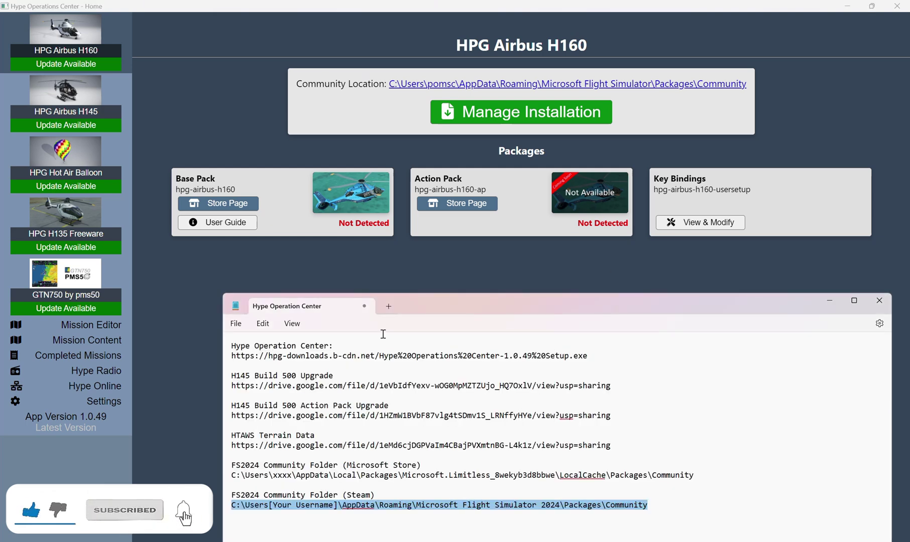
- Return to Hype Operations Center and open its Settings page
{"action": "left_click", "coordinate": [152, 349]}
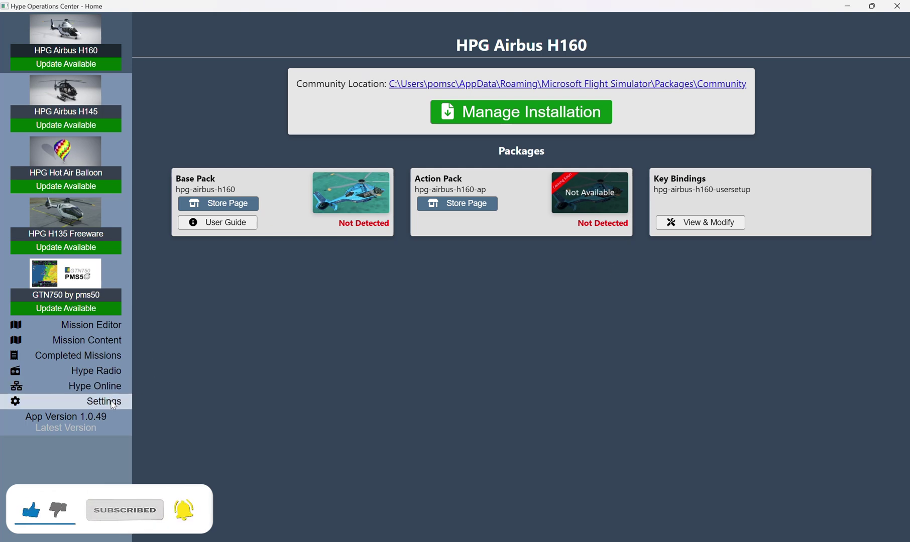
{"action": "left_click", "coordinate": [106, 404]}
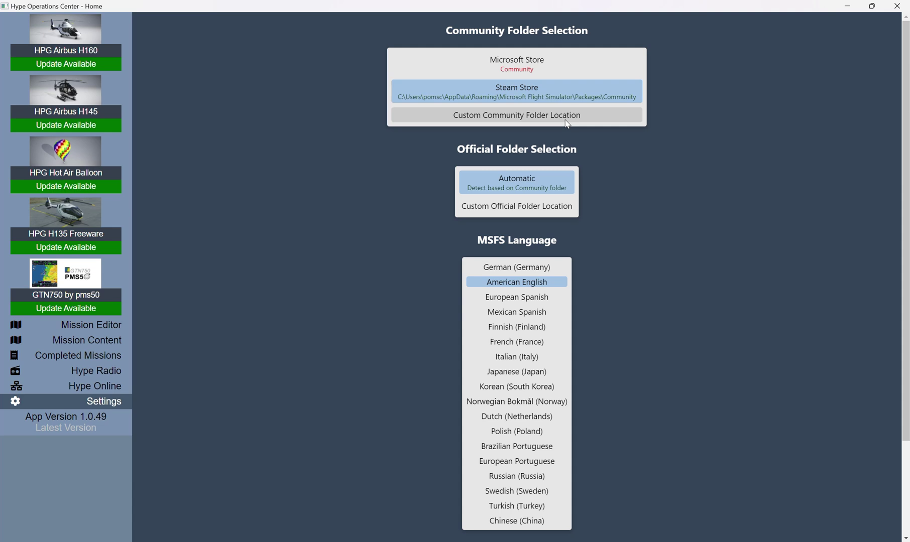
- Choose Custom Community Folder Location and highlight the Store and Steam Community paths in the notes
{"action": "left_click", "coordinate": [486, 120]}
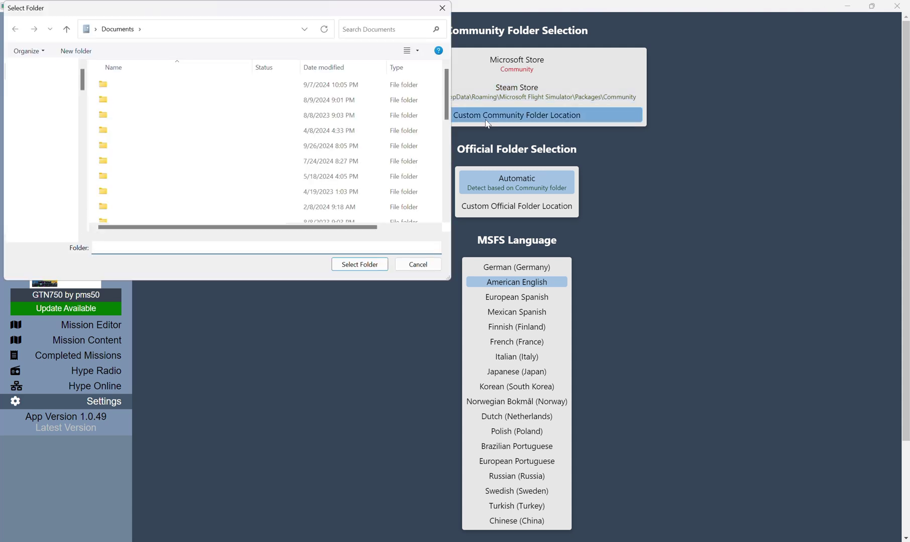
{"action": "left_click", "coordinate": [668, 539]}
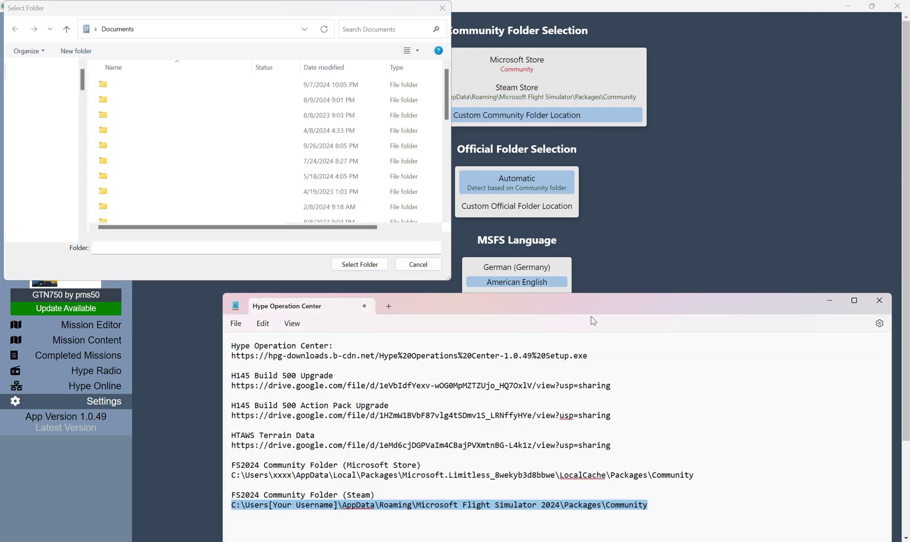
{"action": "left_click_drag", "start_coordinate": [594, 303], "coordinate": [676, 136]}
{"action": "left_click", "coordinate": [735, 309]}
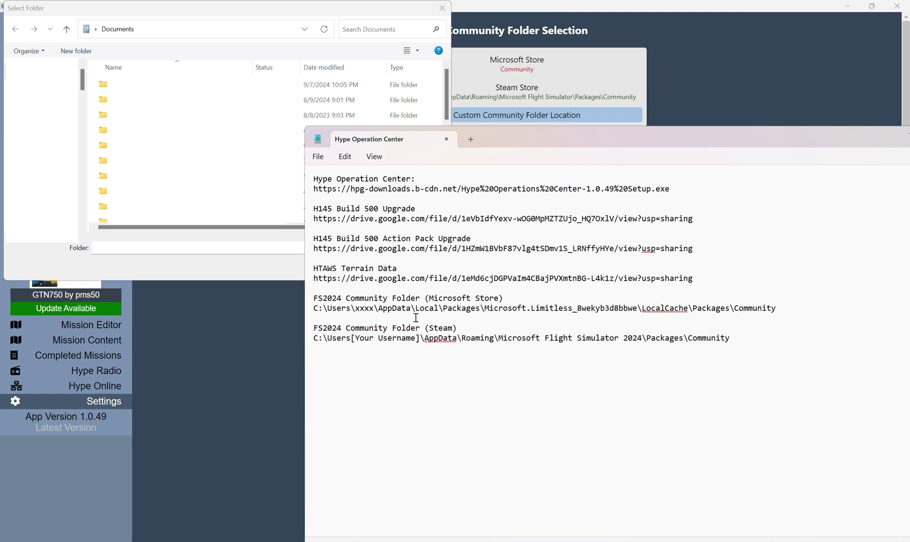
{"action": "left_click_drag", "start_coordinate": [786, 302], "coordinate": [304, 314]}
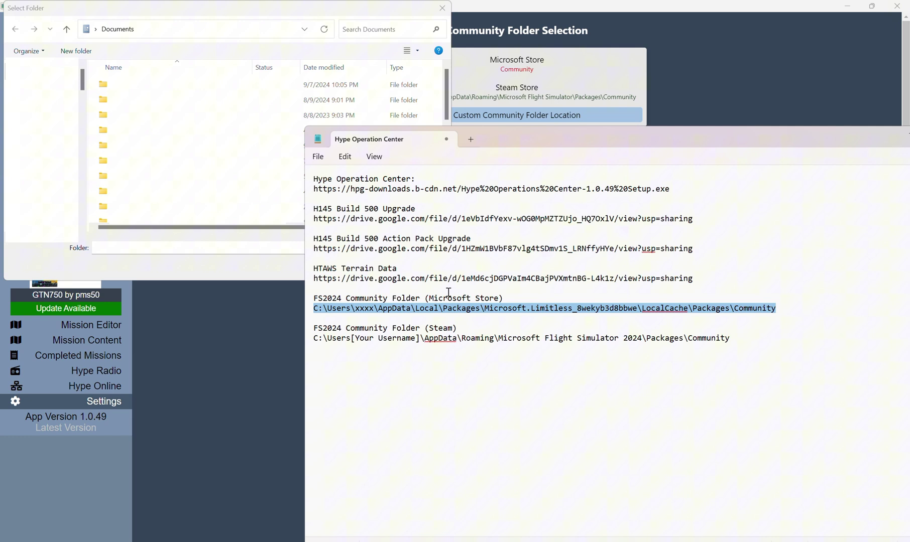
{"action": "left_click_drag", "start_coordinate": [765, 339], "coordinate": [311, 351]}
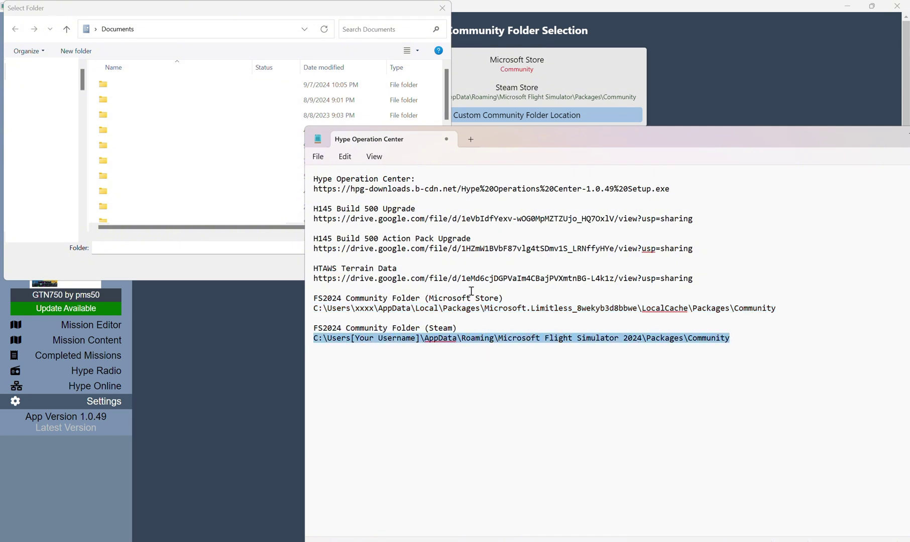
{"action": "left_click_drag", "start_coordinate": [489, 137], "coordinate": [723, 111]}
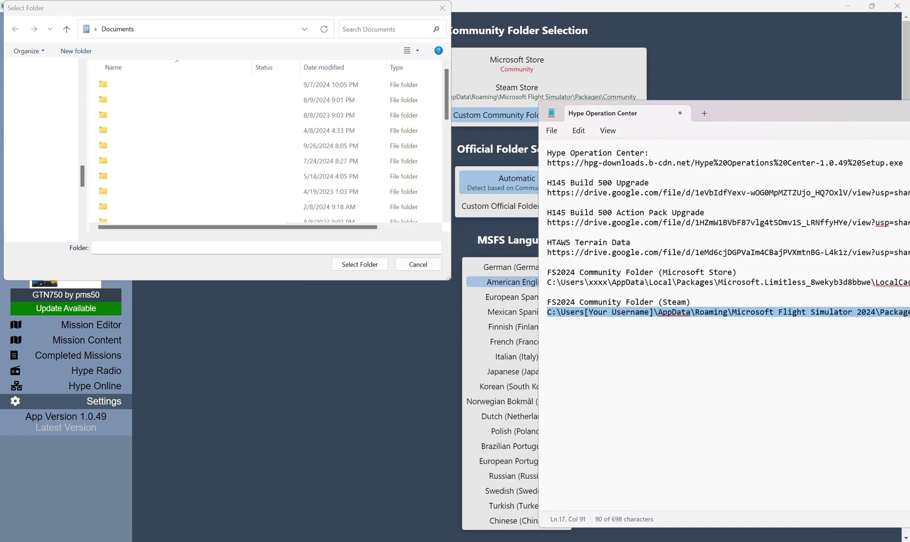
- Browse from the C: drive through Users and the user's folder into AppData\Local
{"action": "left_click", "coordinate": [31, 175]}
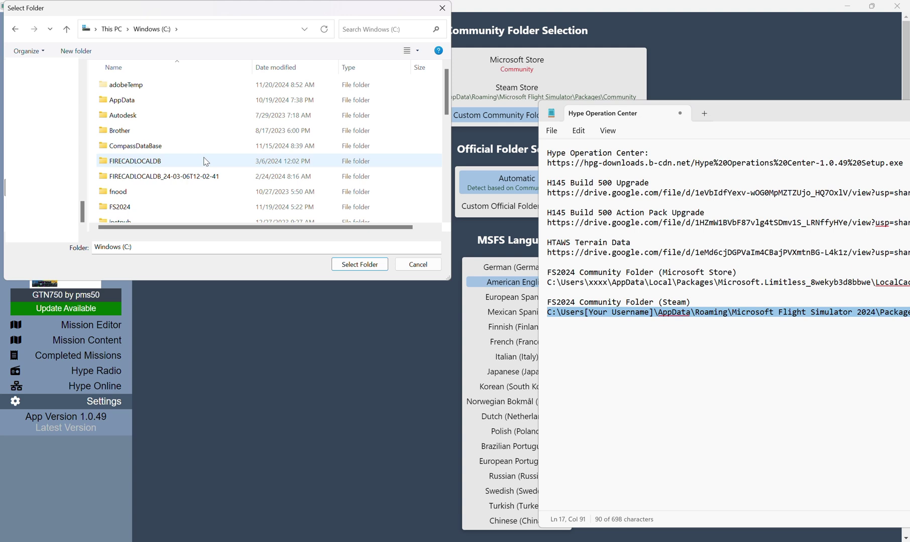
{"action": "scroll", "coordinate": [150, 115], "scroll_direction": "down", "scroll_amount": 5}
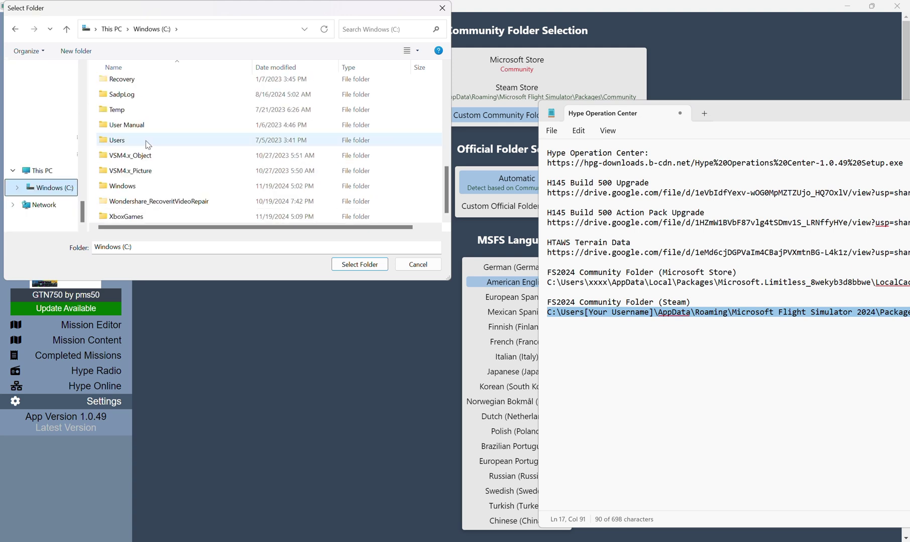
{"action": "double_click", "coordinate": [145, 140]}
{"action": "double_click", "coordinate": [149, 101]}
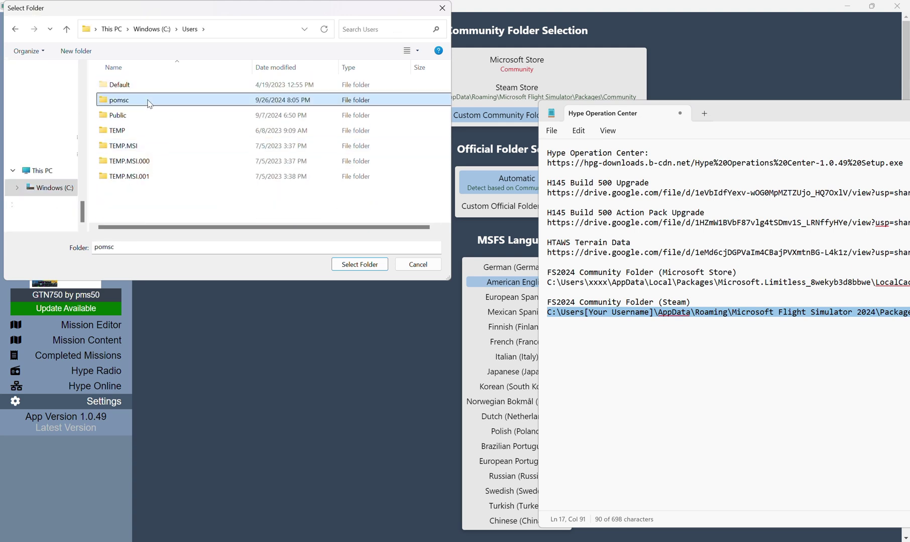
{"action": "left_click", "coordinate": [163, 134]}
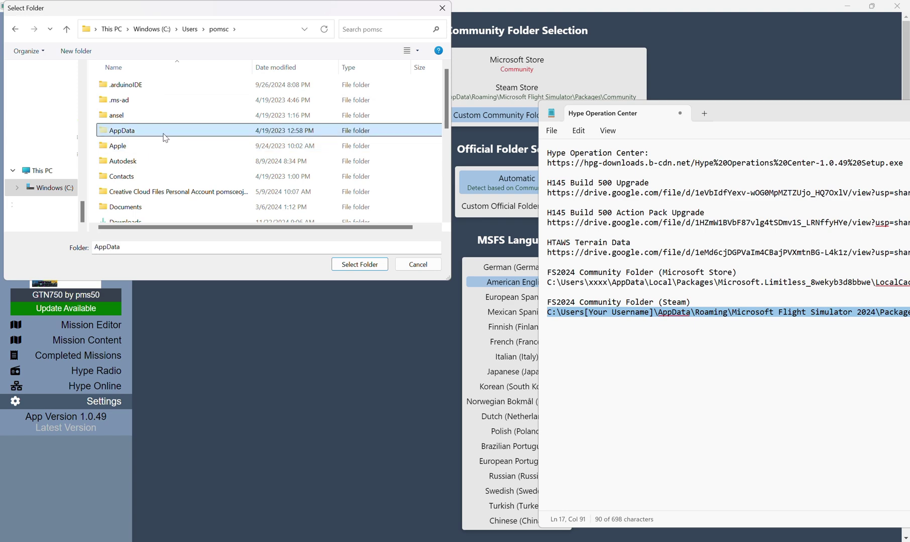
{"action": "double_click", "coordinate": [165, 137]}
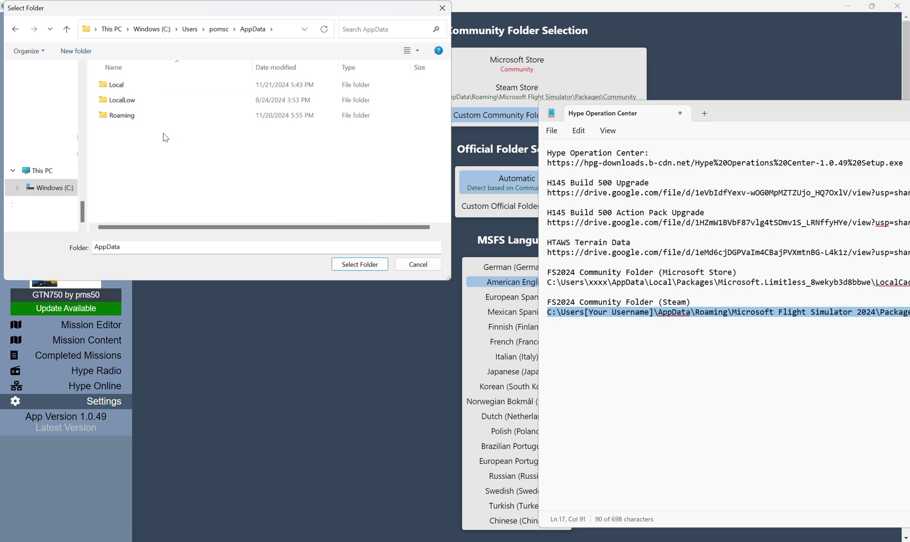
{"action": "double_click", "coordinate": [162, 91]}
- Open Packages\Microsoft.Limitless_8wekyb3d8bbwe\LocalCache\Packages and select the Community folder
{"action": "scroll", "coordinate": [179, 107], "scroll_direction": "down", "scroll_amount": 10}
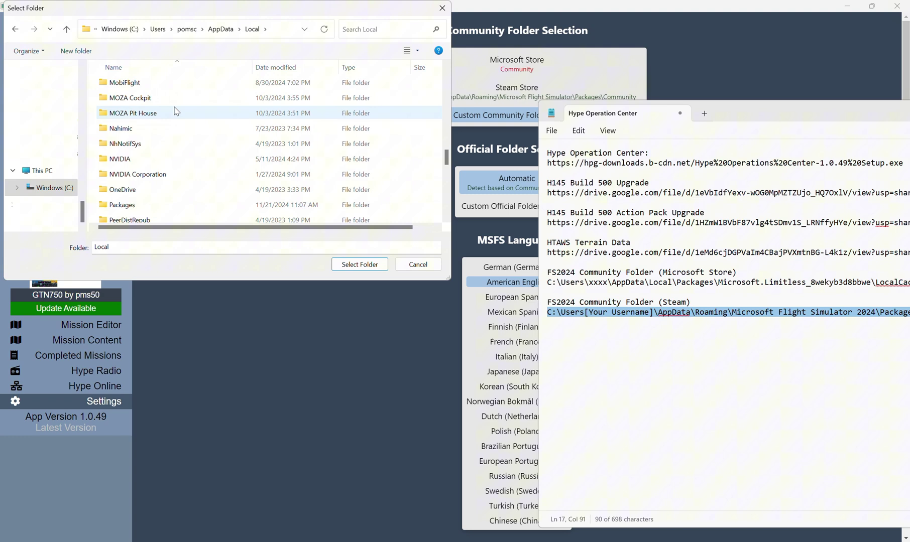
{"action": "scroll", "coordinate": [176, 111], "scroll_direction": "up", "scroll_amount": 2}
{"action": "scroll", "coordinate": [174, 112], "scroll_direction": "up", "scroll_amount": 1}
{"action": "scroll", "coordinate": [171, 151], "scroll_direction": "down", "scroll_amount": 3}
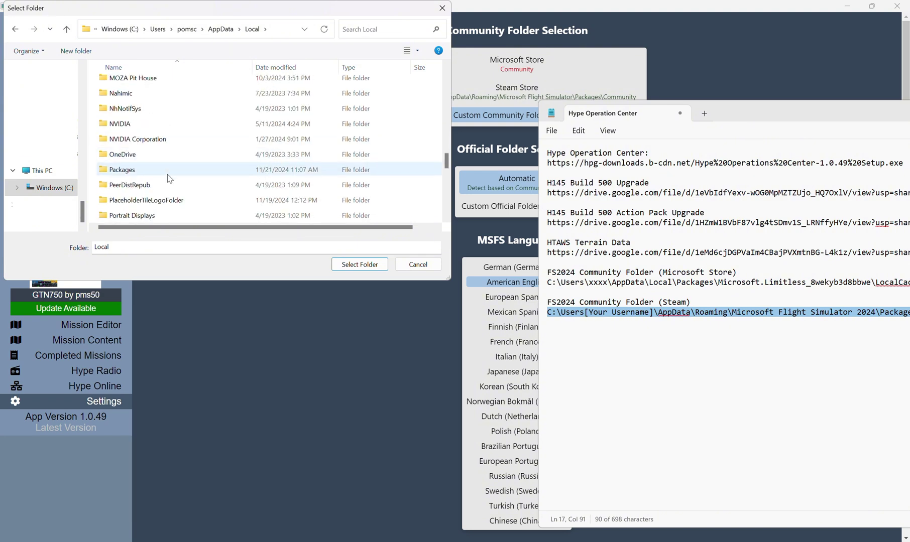
{"action": "double_click", "coordinate": [169, 173]}
{"action": "scroll", "coordinate": [190, 154], "scroll_direction": "down", "scroll_amount": 1}
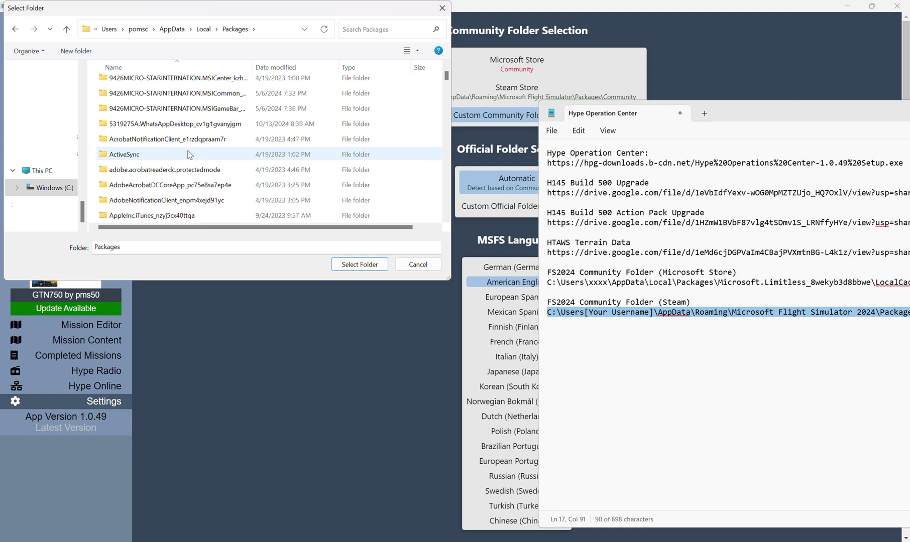
{"action": "scroll", "coordinate": [190, 154], "scroll_direction": "down", "scroll_amount": 10}
{"action": "scroll", "coordinate": [189, 154], "scroll_direction": "down", "scroll_amount": 3}
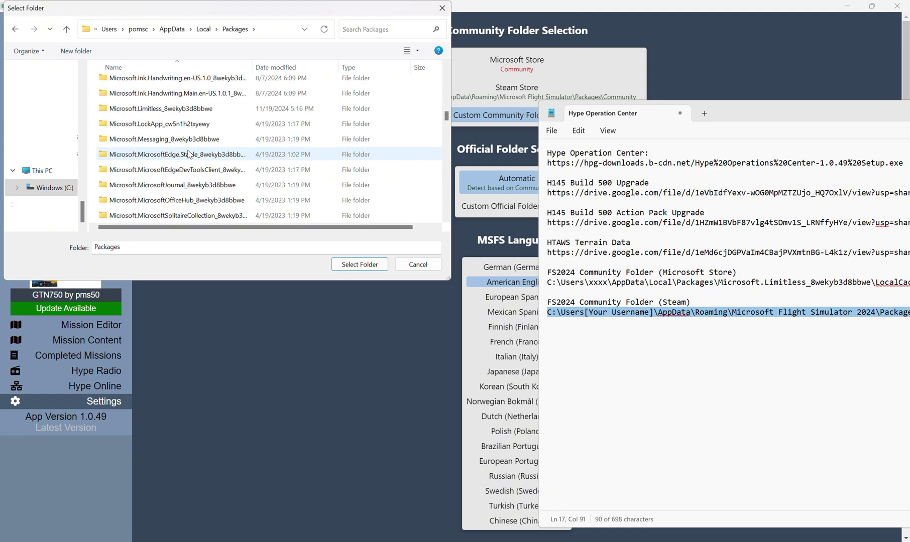
{"action": "left_click", "coordinate": [181, 110]}
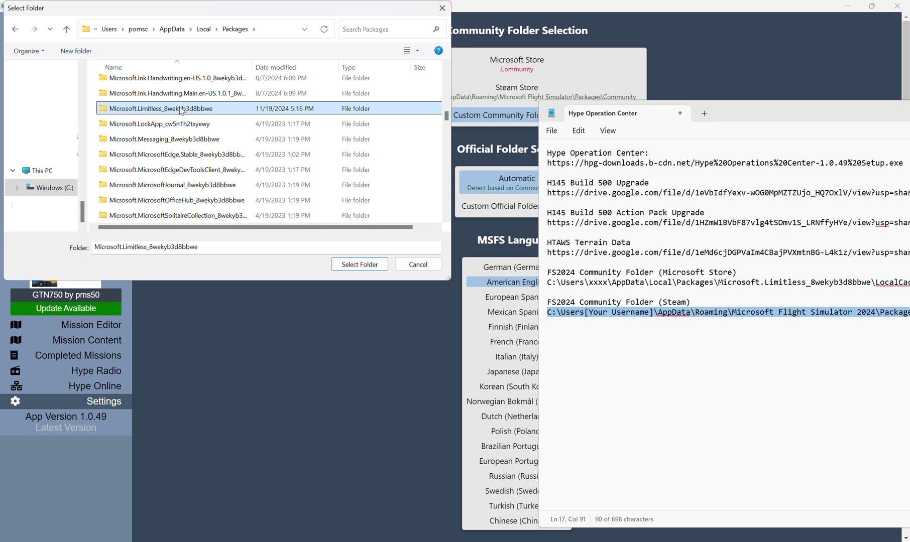
{"action": "double_click", "coordinate": [181, 109]}
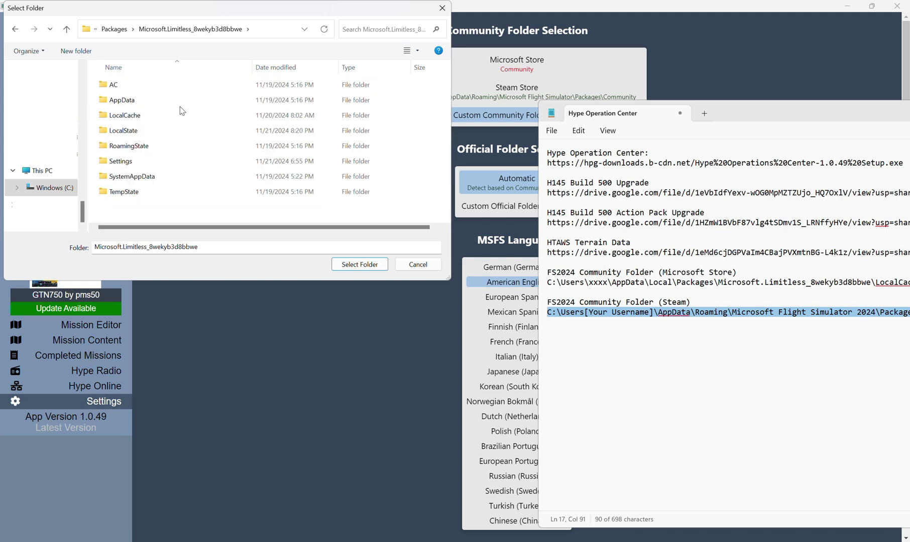
{"action": "double_click", "coordinate": [155, 119]}
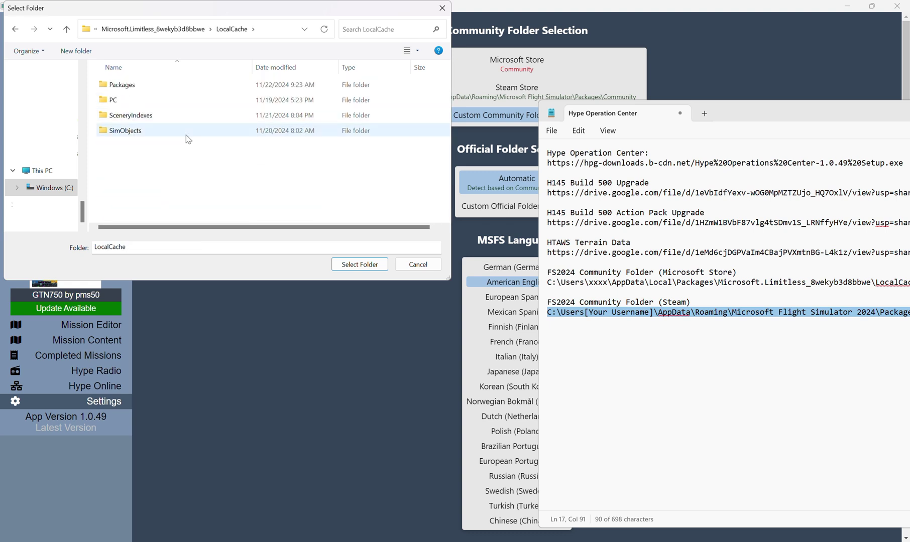
{"action": "double_click", "coordinate": [172, 91]}
{"action": "left_click", "coordinate": [171, 87]}
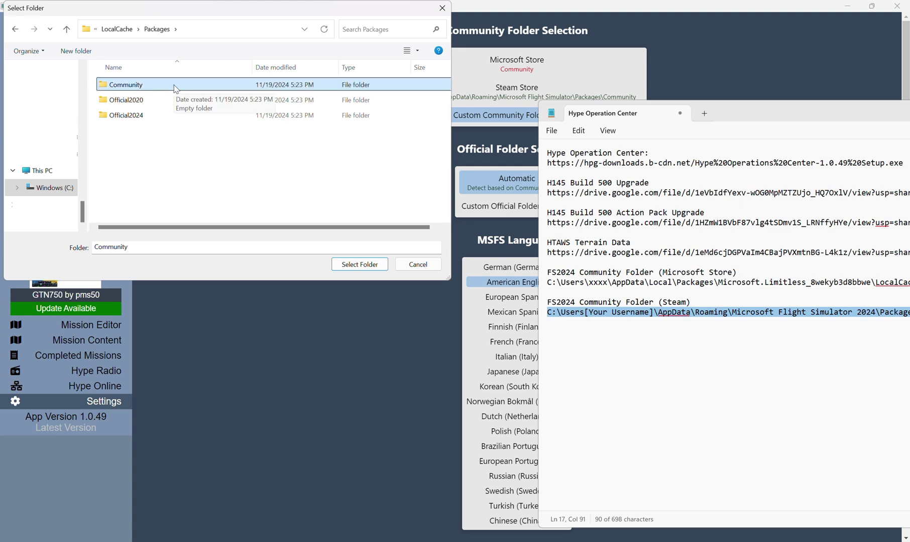
- Create a 'Community - Shortcut' for the Community folder and place it on the desktop
{"action": "right_click", "coordinate": [175, 89]}
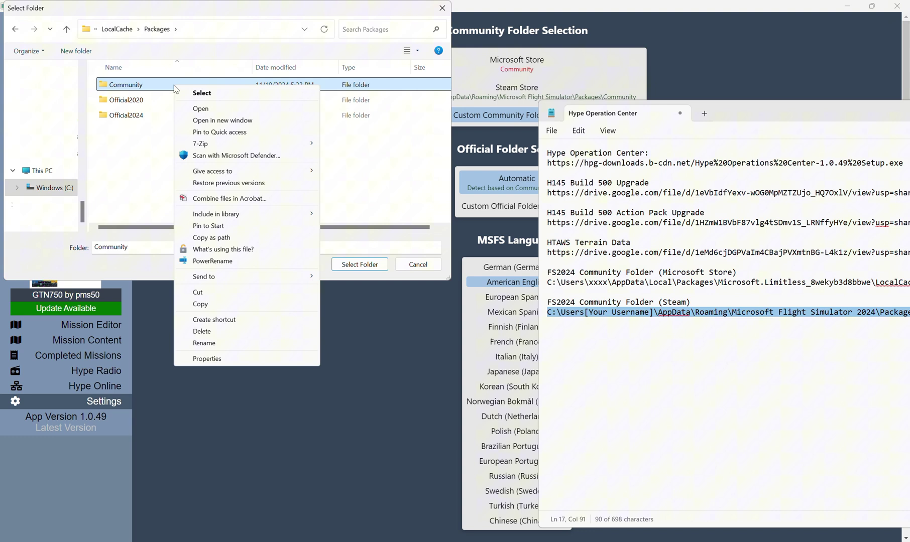
{"action": "left_click", "coordinate": [257, 319]}
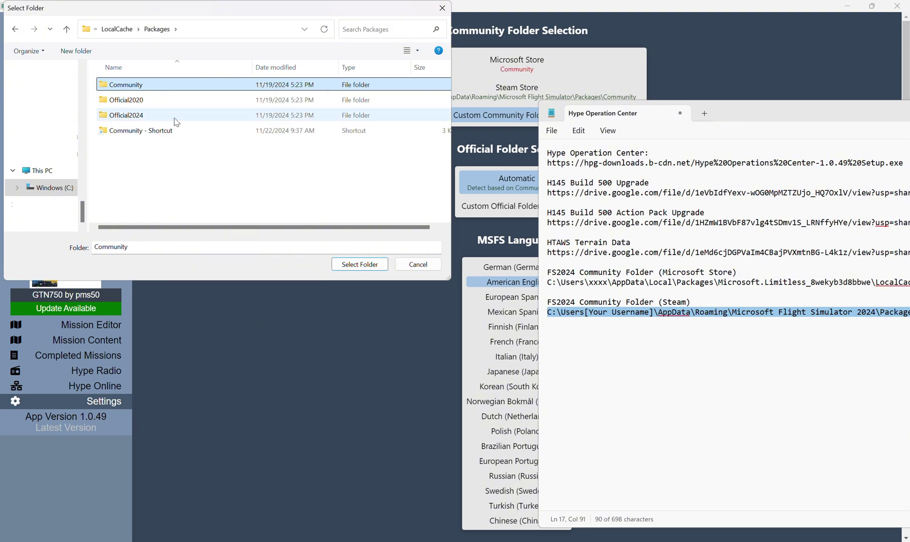
{"action": "left_click", "coordinate": [190, 134]}
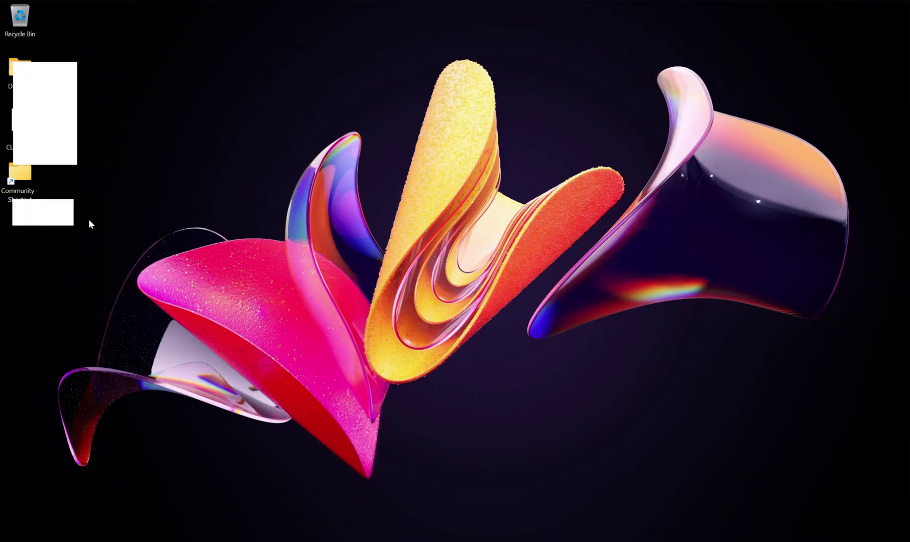
{"action": "right_click", "coordinate": [35, 180]}
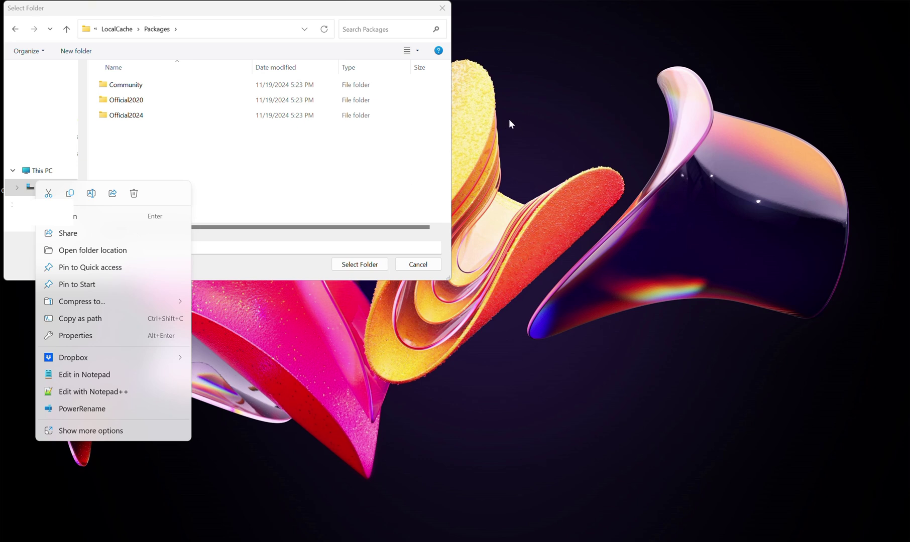
{"action": "left_click", "coordinate": [207, 59]}
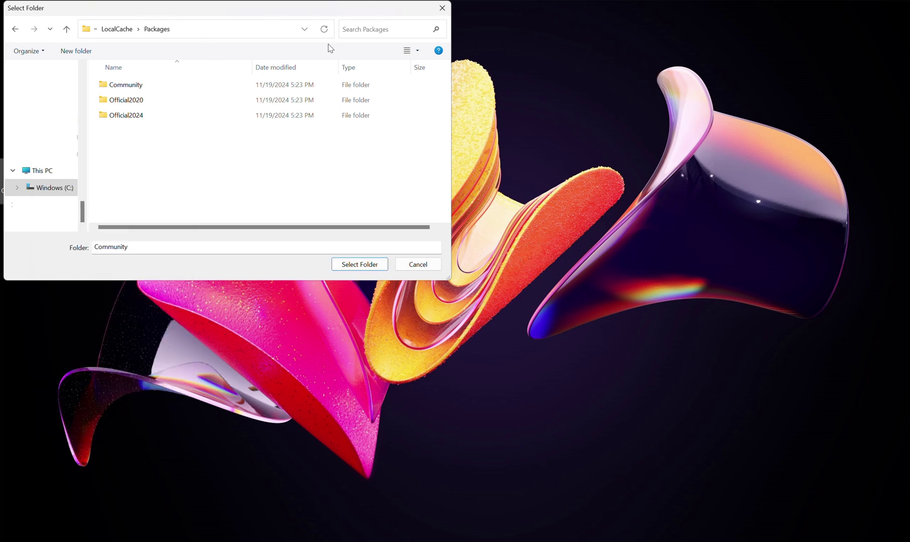
- Select the Microsoft.Limitless LocalCache\Packages\Community folder as the custom community location
{"action": "left_click", "coordinate": [180, 86]}
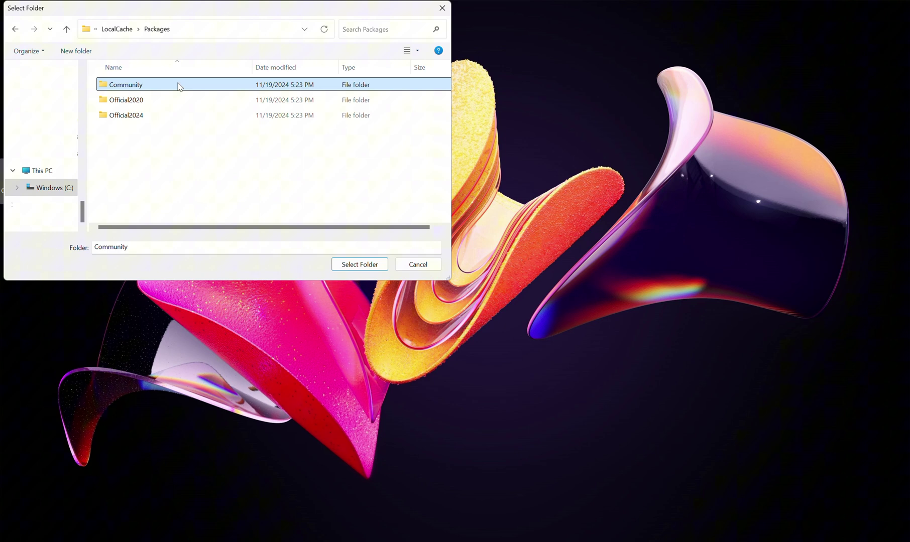
{"action": "left_click", "coordinate": [351, 264]}
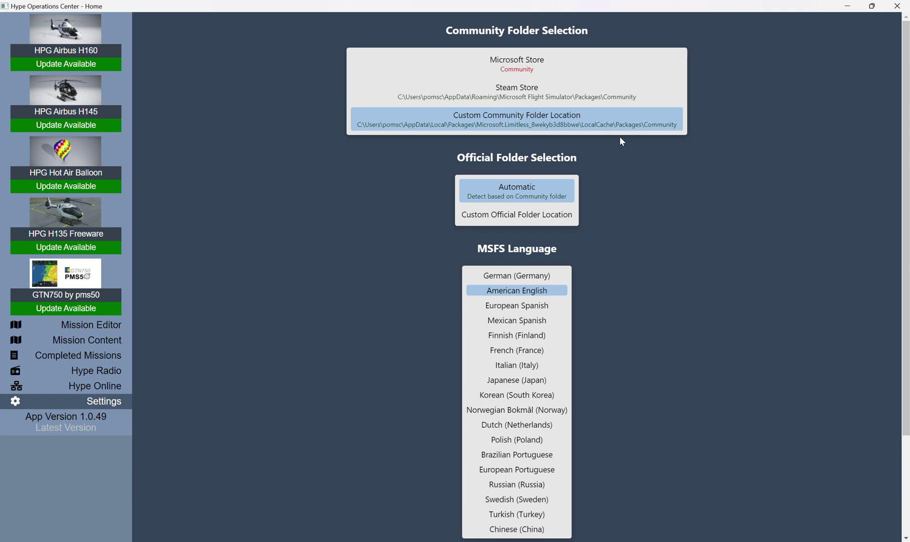
- Set Custom Official Folder Location to the same LocalCache\Packages\Community path after checking it
{"action": "left_click", "coordinate": [547, 216]}
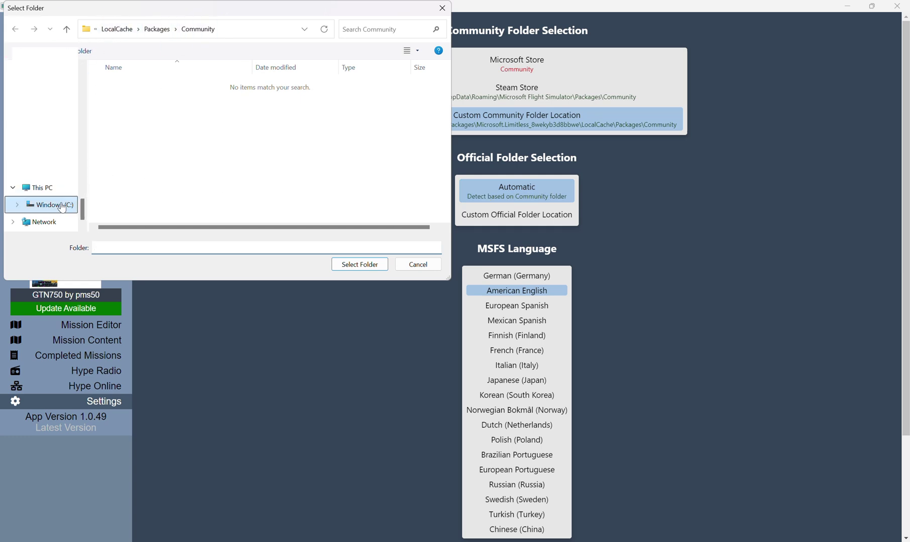
{"action": "left_click", "coordinate": [97, 29]}
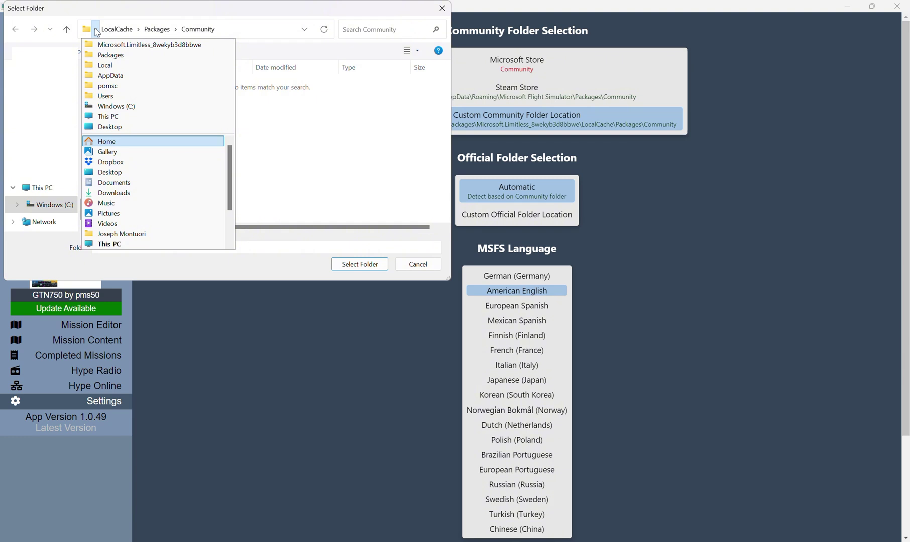
{"action": "left_click", "coordinate": [96, 29]}
{"action": "left_click", "coordinate": [121, 24]}
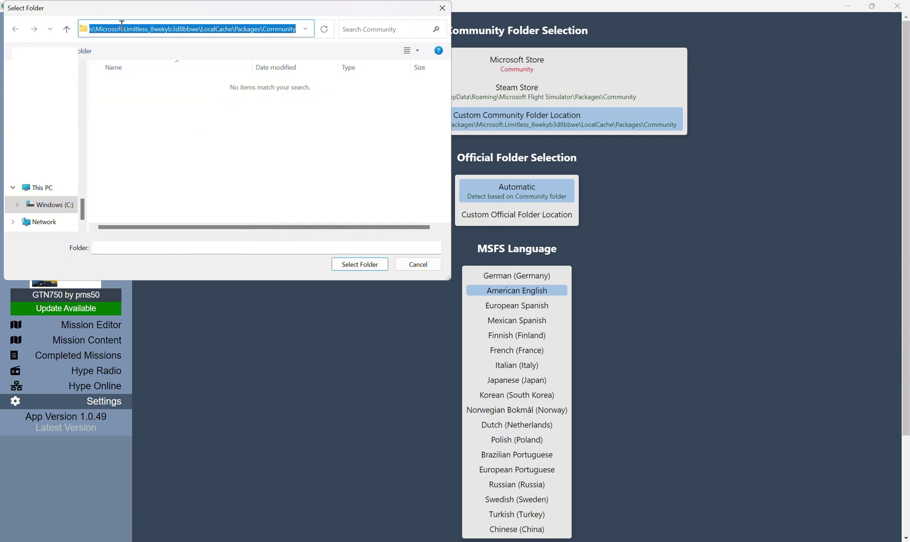
{"action": "left_click", "coordinate": [103, 31]}
{"action": "left_click_drag", "start_coordinate": [103, 31], "coordinate": [233, 30]}
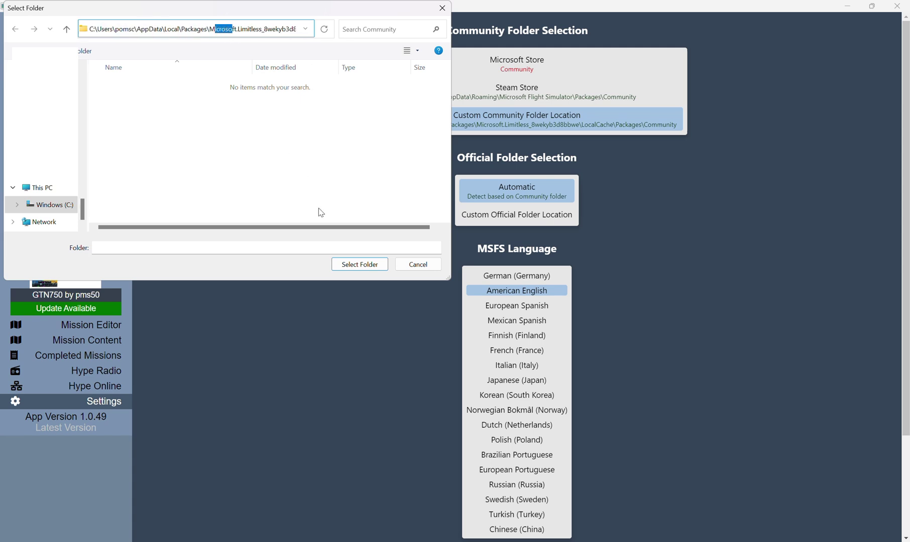
{"action": "left_click", "coordinate": [359, 265]}
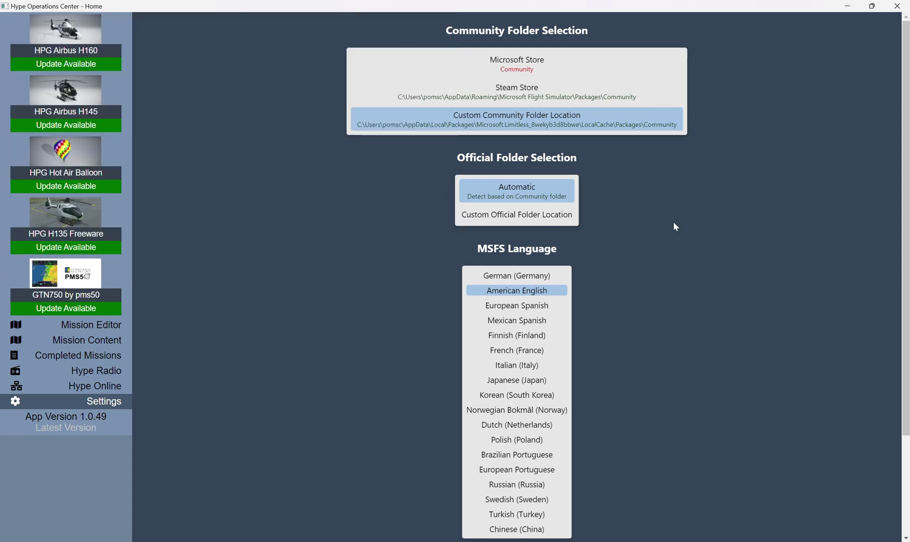
{"action": "left_click", "coordinate": [555, 216]}
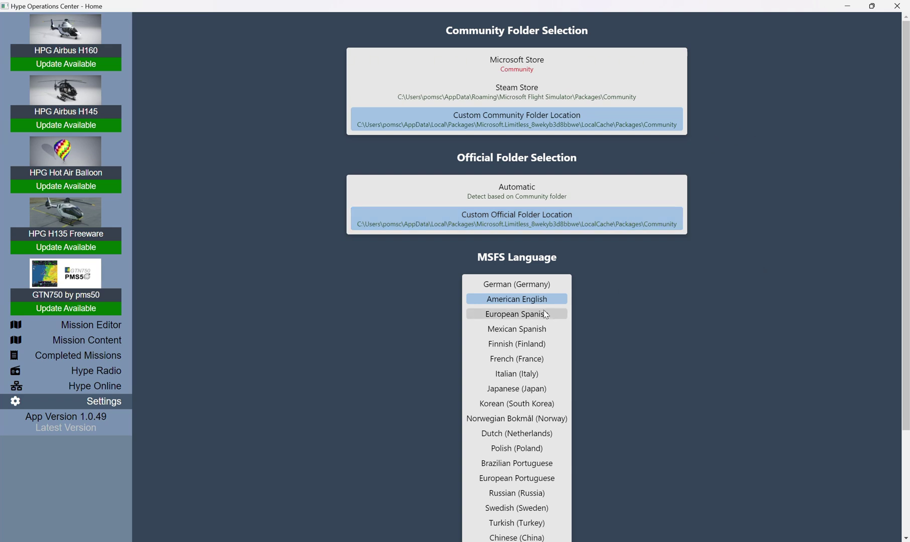
{"action": "left_click", "coordinate": [76, 97]}
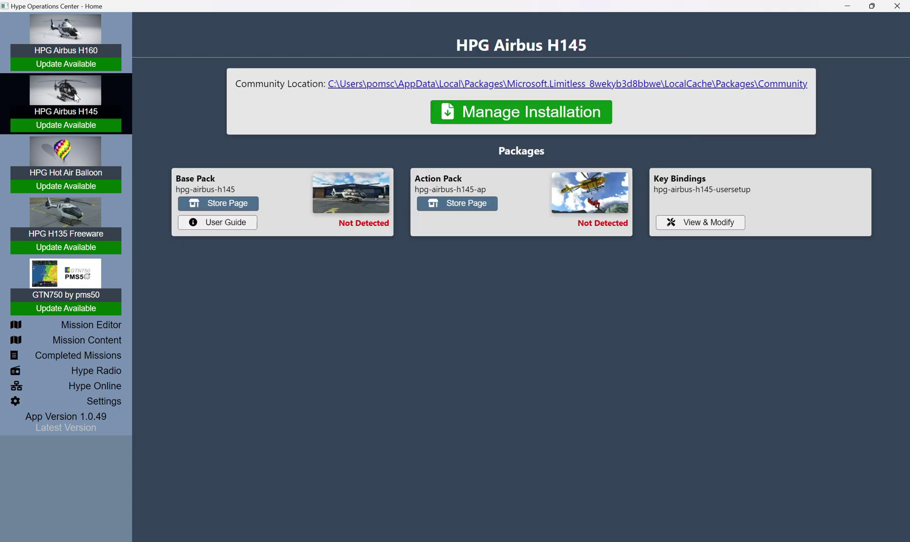
{"action": "left_click", "coordinate": [495, 120]}
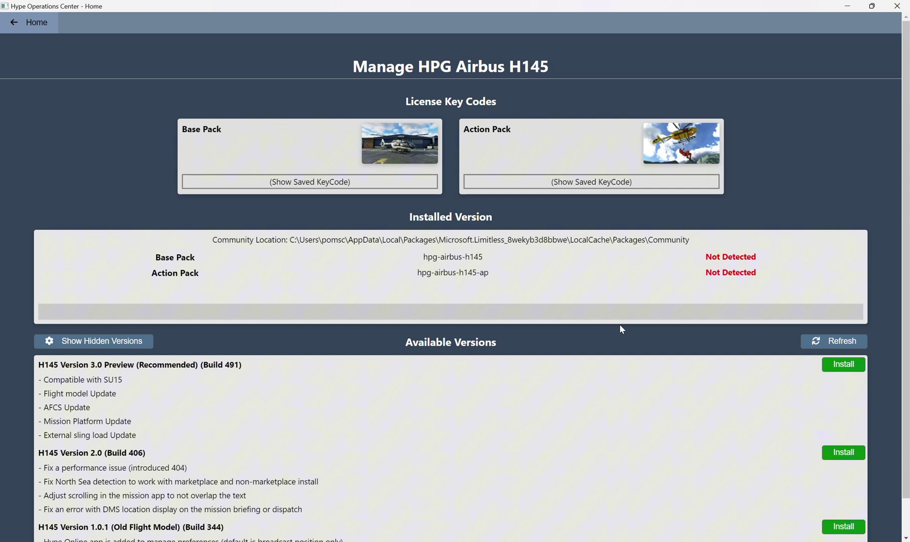
{"action": "scroll", "coordinate": [809, 396], "scroll_direction": "down", "scroll_amount": 2}
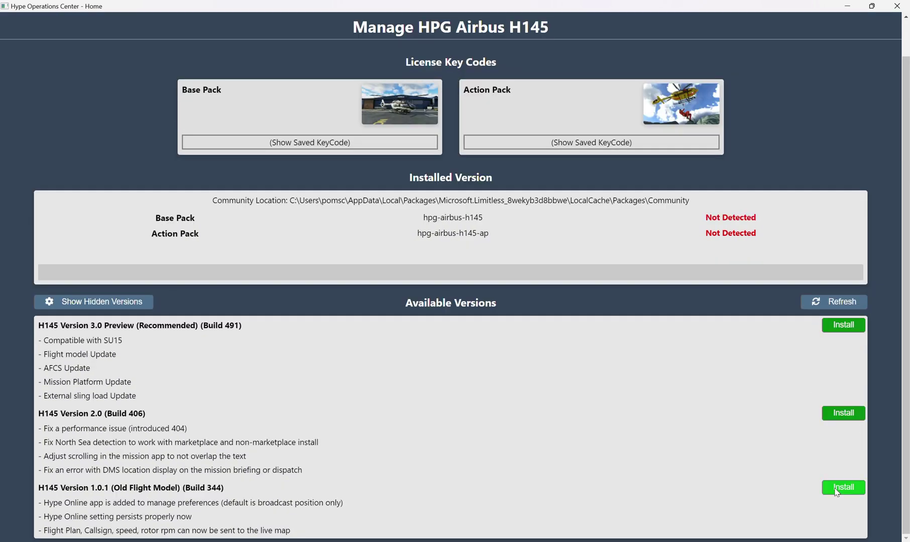
{"action": "scroll", "coordinate": [867, 282], "scroll_direction": "up", "scroll_amount": 2}
{"action": "left_click", "coordinate": [31, 27]}
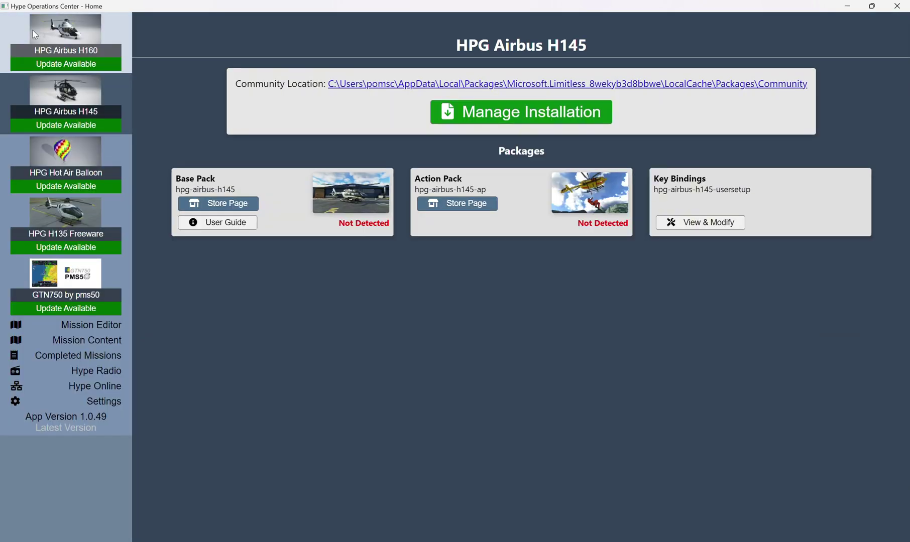
- In Settings, use the Steam Store community folder with Automatic official folder detection
{"action": "left_click", "coordinate": [100, 401]}
{"action": "left_click", "coordinate": [536, 87]}
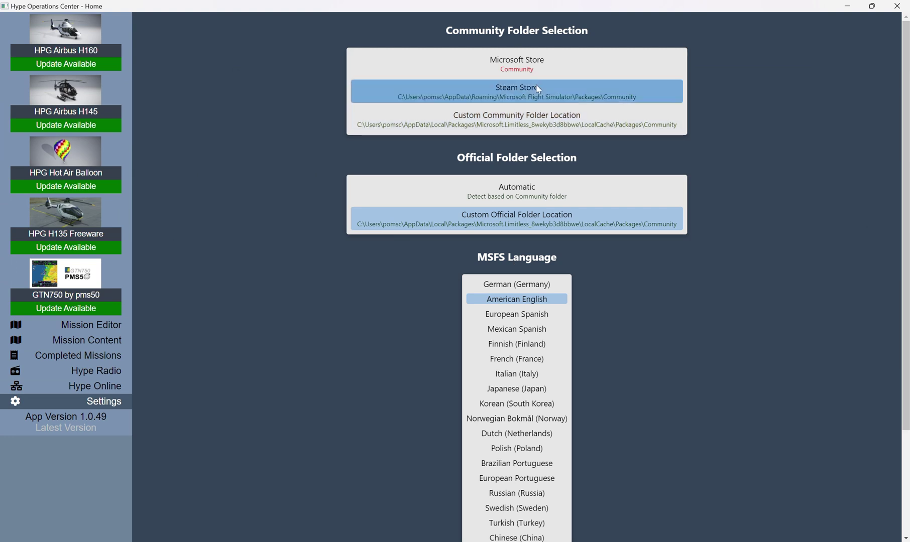
{"action": "double_click", "coordinate": [529, 199]}
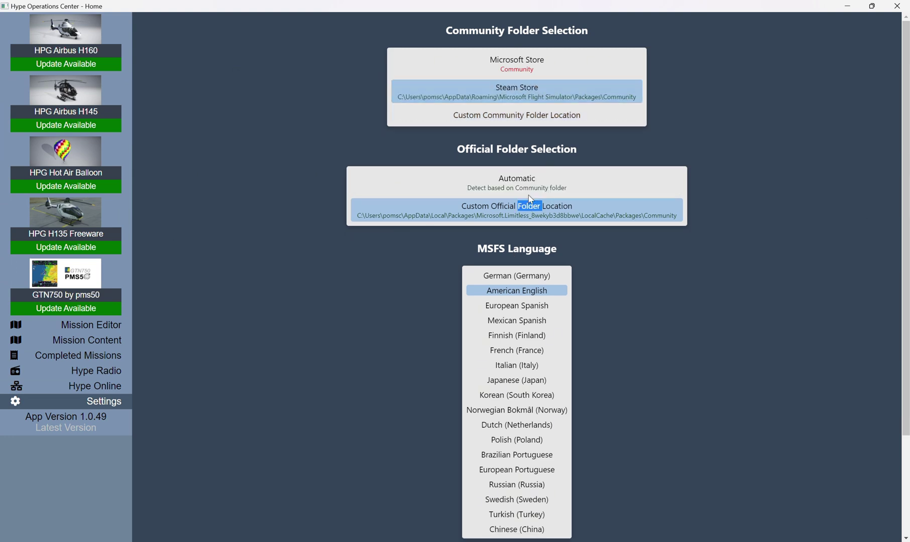
{"action": "left_click", "coordinate": [520, 190]}
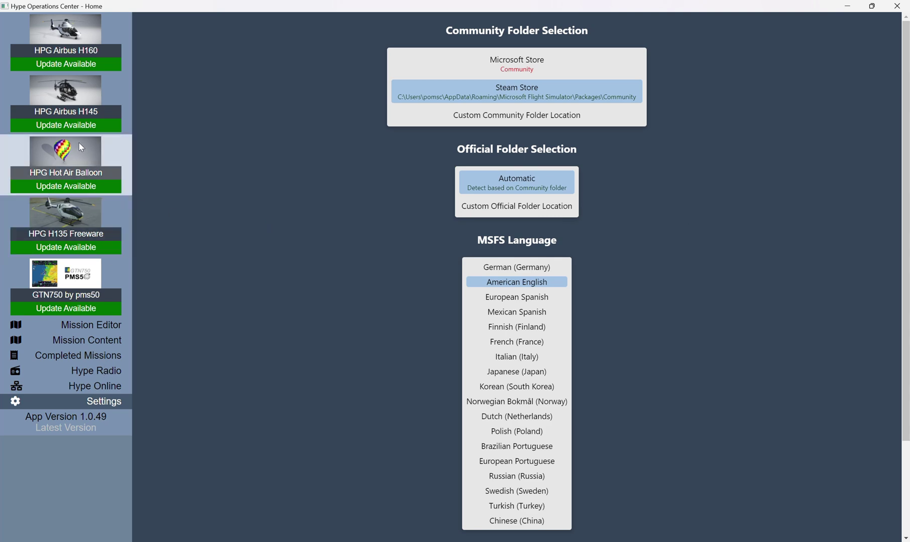
- Check in H145 Manage Installation that Base and Action Packs show Installed (Build 499)
{"action": "left_click", "coordinate": [73, 105]}
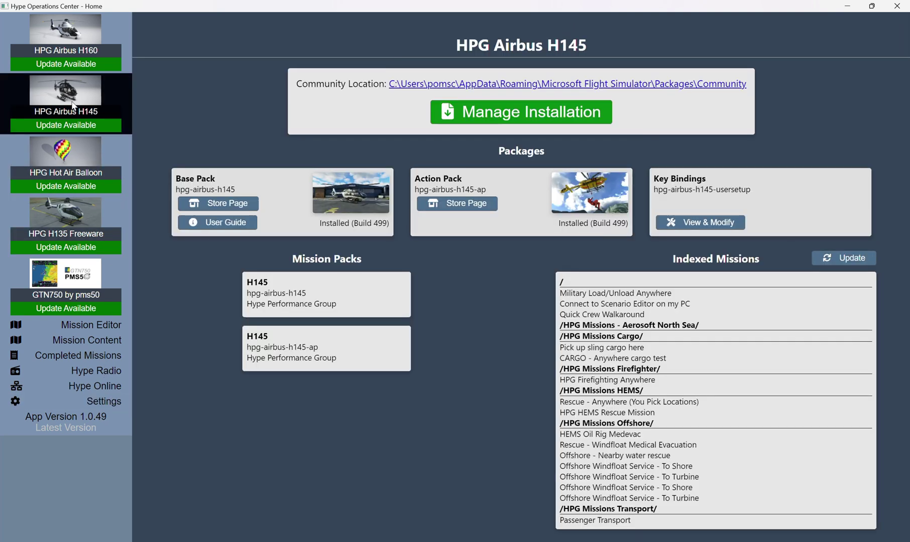
{"action": "left_click", "coordinate": [532, 113]}
{"action": "scroll", "coordinate": [646, 355], "scroll_direction": "down", "scroll_amount": 1}
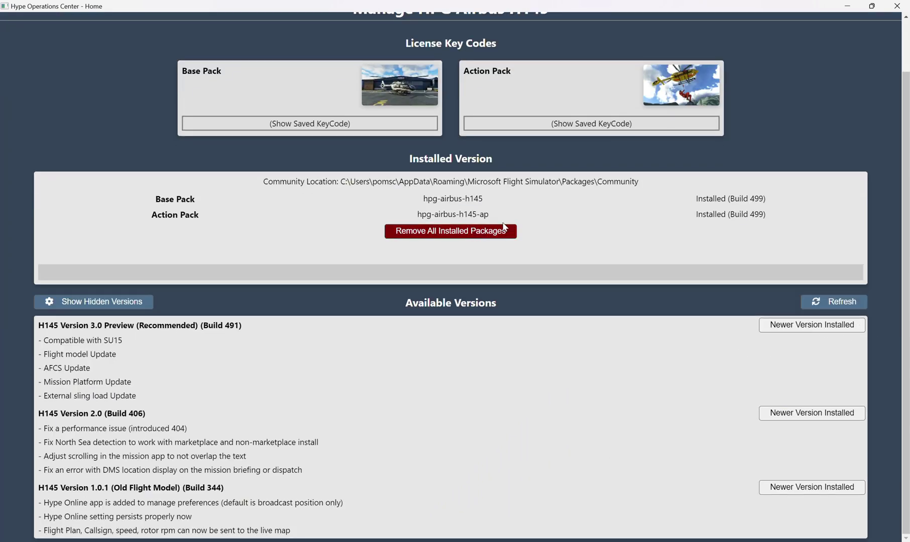
{"action": "scroll", "coordinate": [324, 115], "scroll_direction": "up", "scroll_amount": 1}
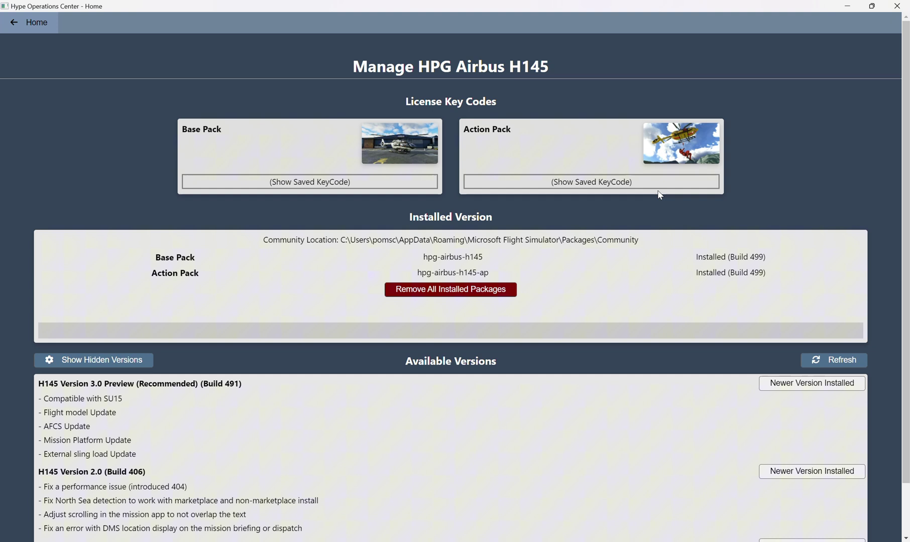
{"action": "left_click", "coordinate": [14, 23]}
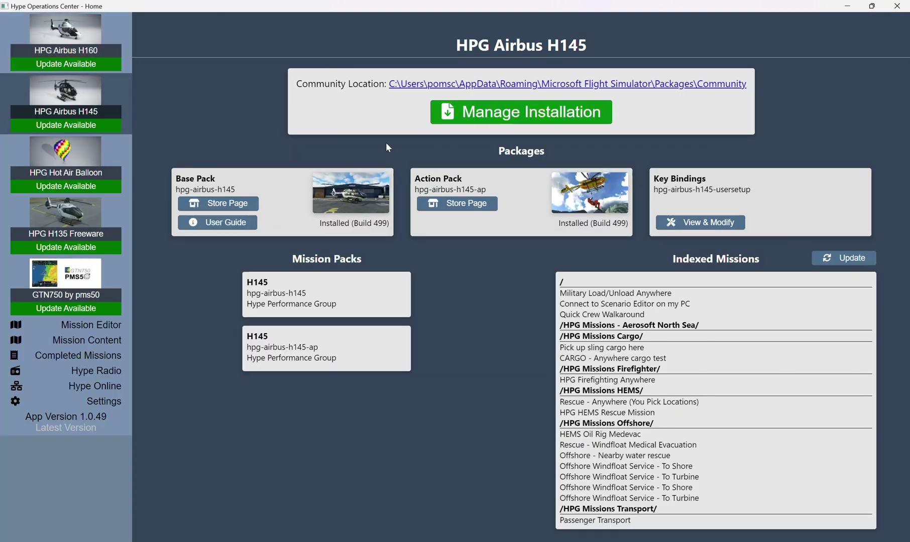
- Re-select the LocalCache Community folder as custom community location and make the official folder custom
{"action": "left_click", "coordinate": [105, 401]}
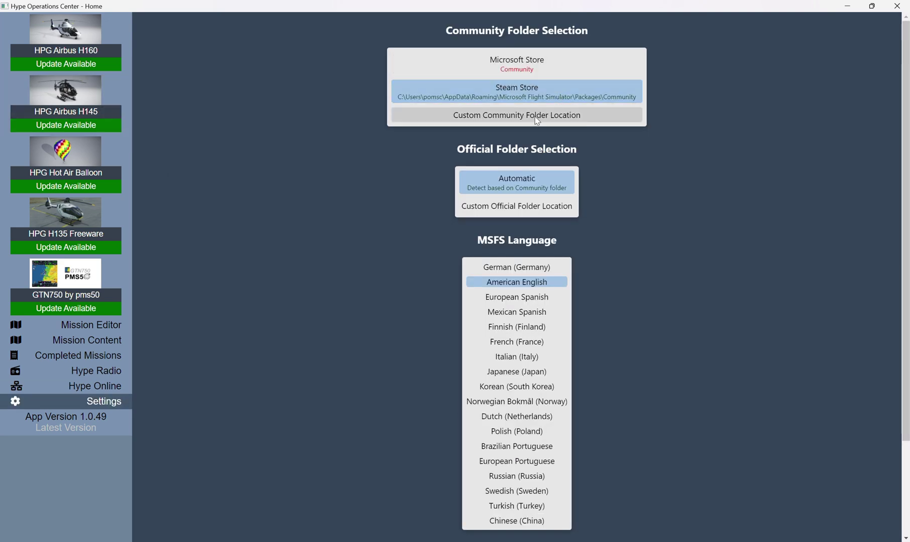
{"action": "left_click", "coordinate": [508, 115]}
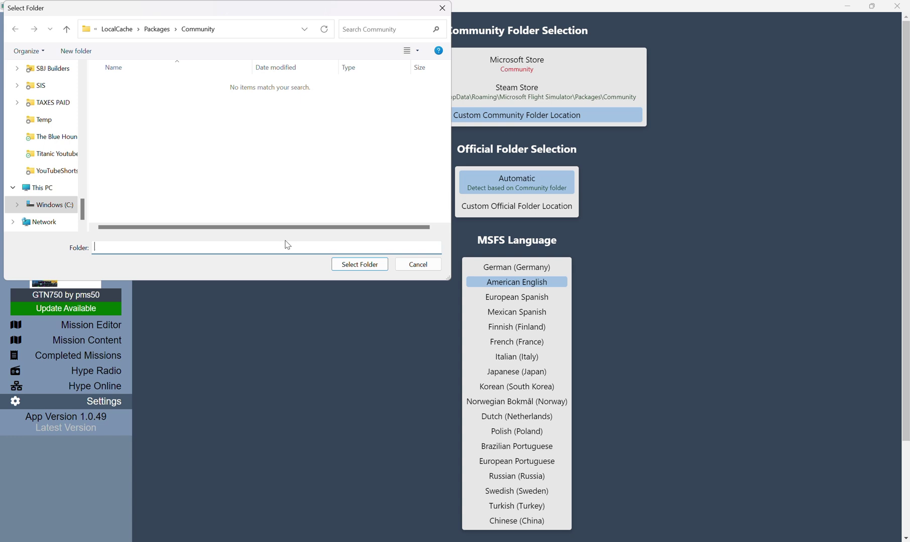
{"action": "left_click", "coordinate": [350, 265]}
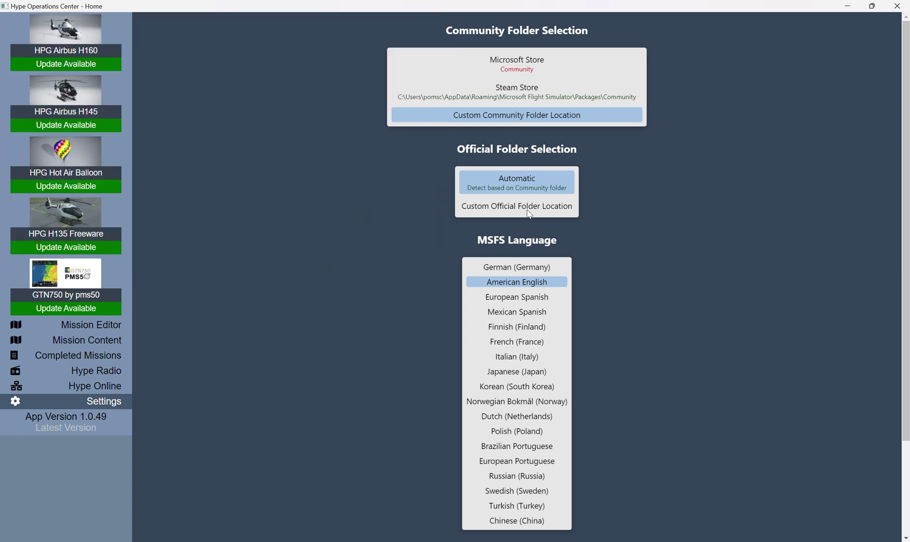
{"action": "left_click", "coordinate": [360, 264]}
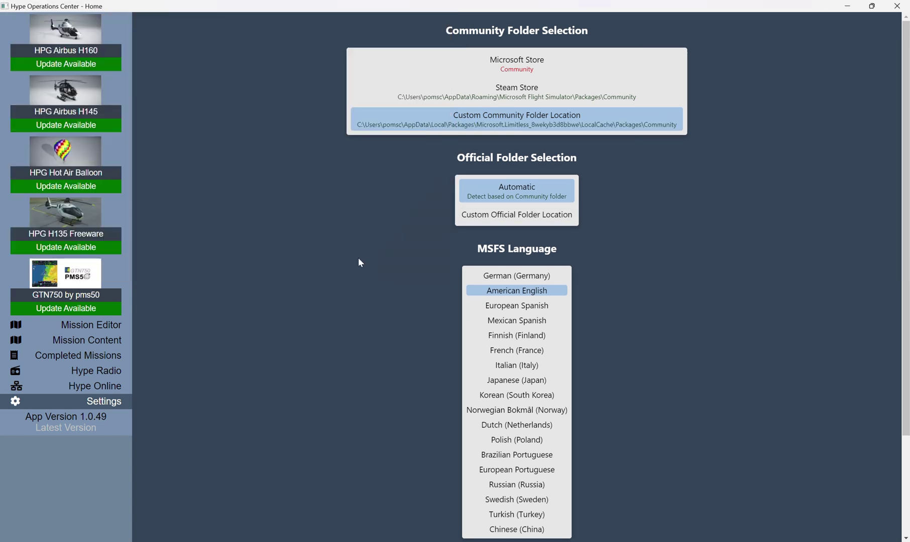
{"action": "left_click", "coordinate": [552, 215]}
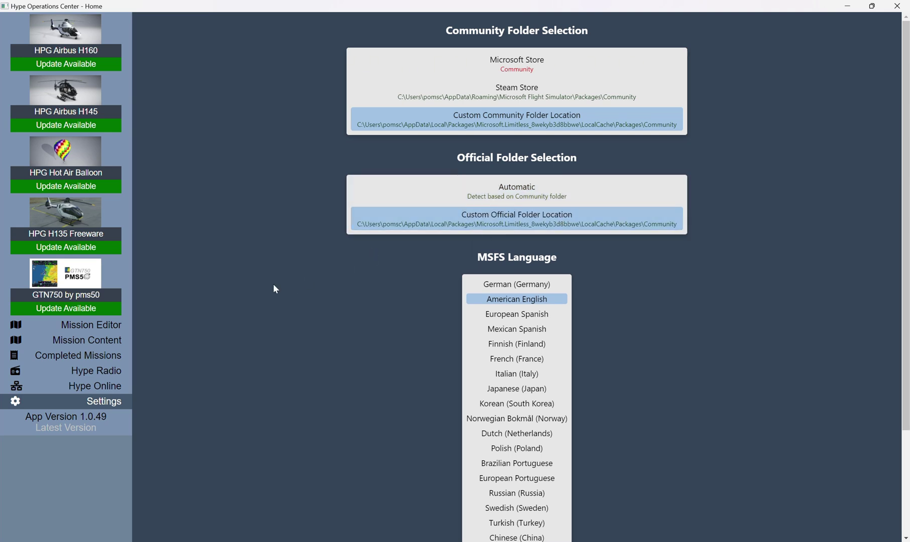
- Install H145 Version 3.0 Preview (Build 491) from the H145 Manage Installation page
{"action": "left_click", "coordinate": [92, 106]}
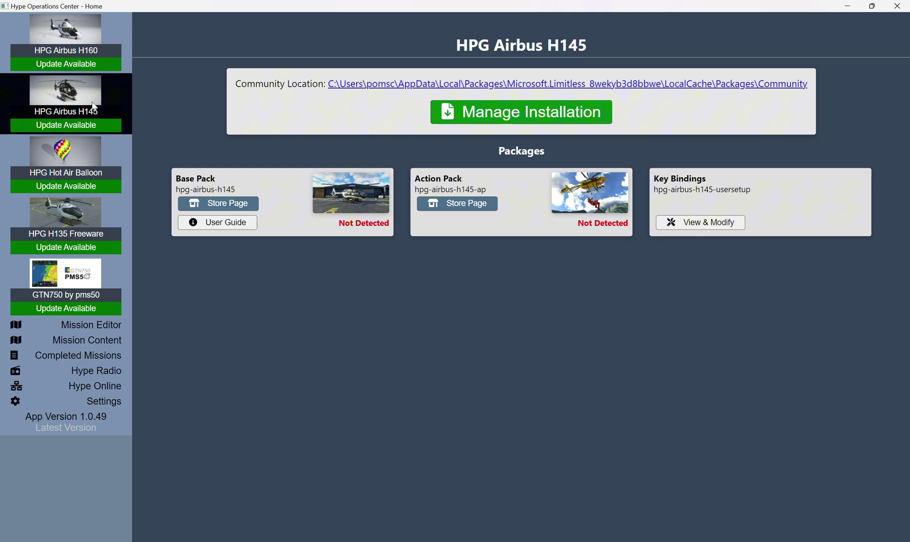
{"action": "left_click", "coordinate": [504, 113]}
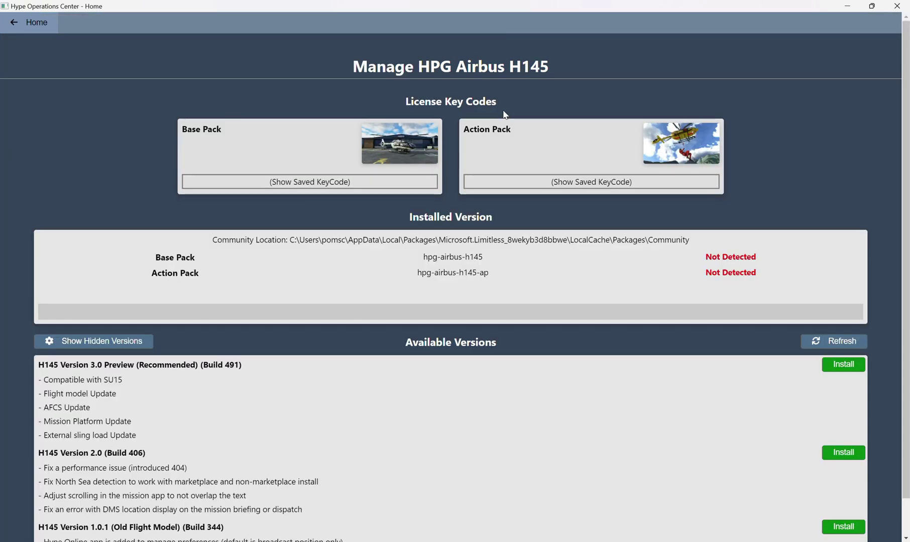
{"action": "scroll", "coordinate": [458, 352], "scroll_direction": "down", "scroll_amount": 1}
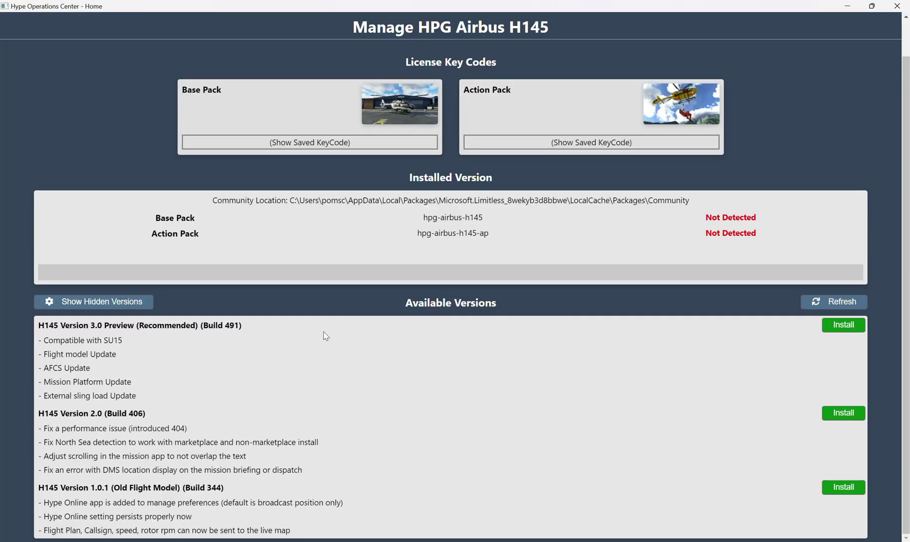
{"action": "left_click", "coordinate": [840, 327]}
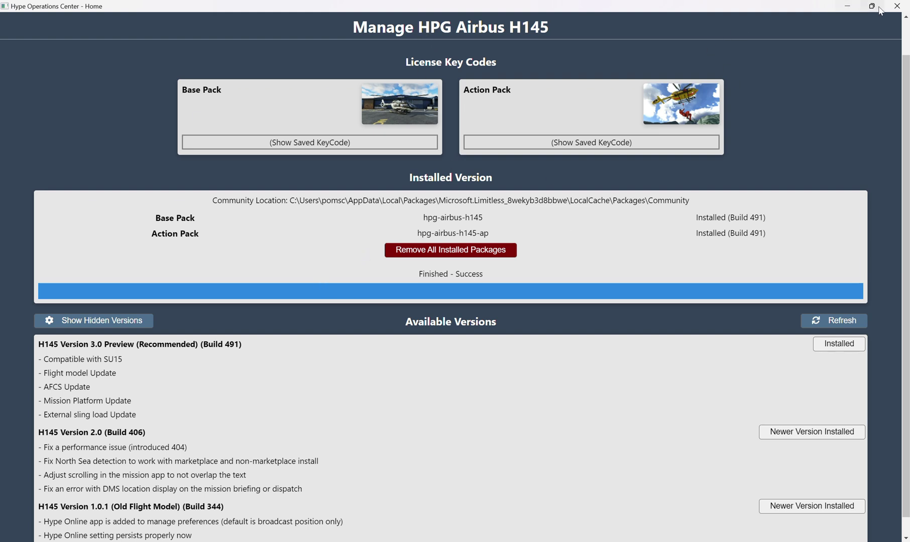
- Close Hype Operations Center, check Community for the three hpg-airbus-h145 folders, then open Downloads
{"action": "left_click", "coordinate": [895, 7]}
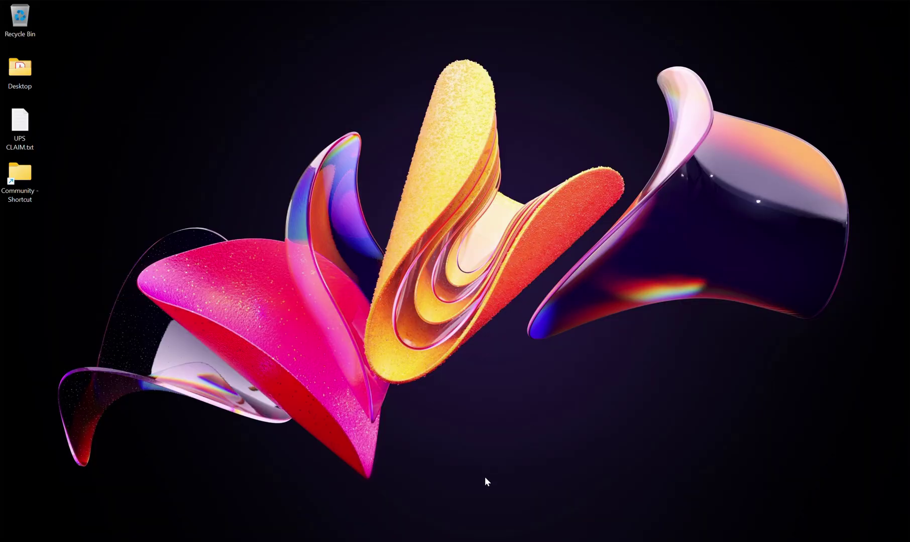
{"action": "double_click", "coordinate": [24, 181]}
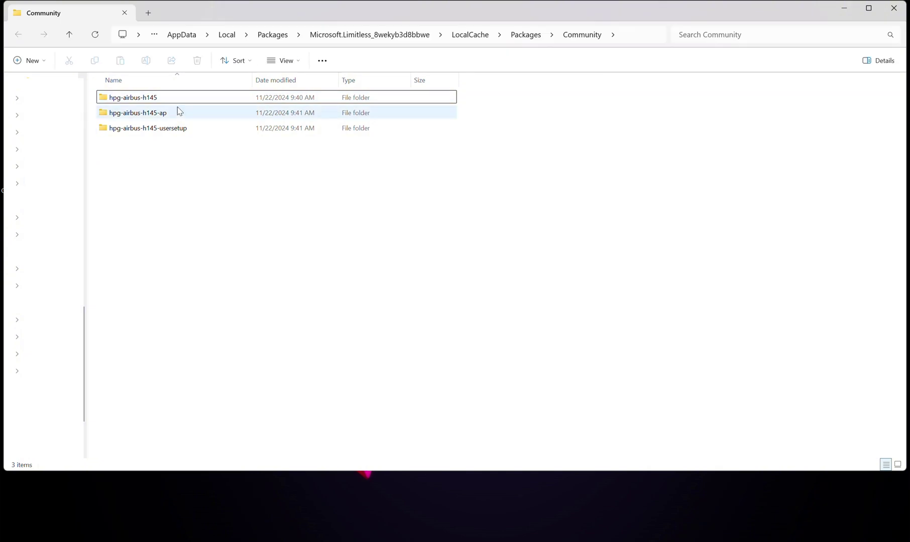
{"action": "left_click", "coordinate": [893, 8]}
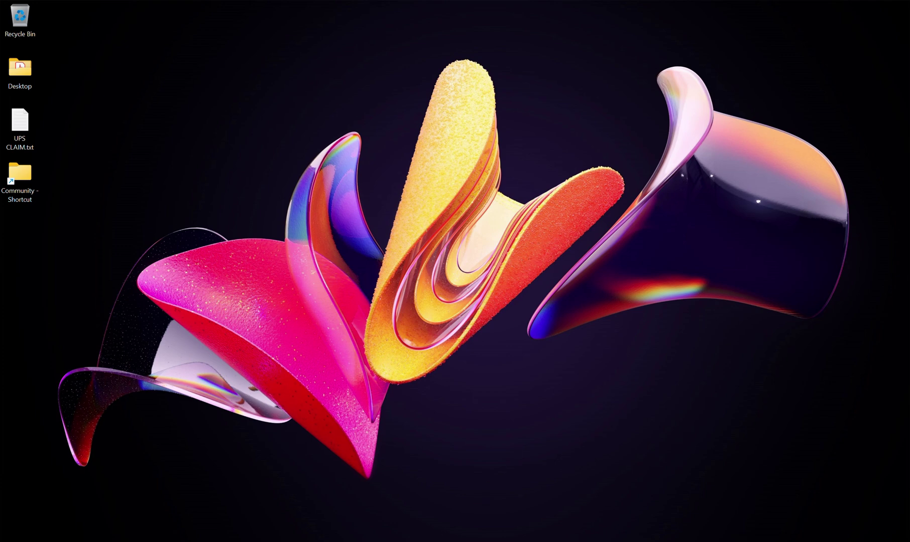
{"action": "key", "text": "super+e"}
{"action": "left_click", "coordinate": [89, 197]}
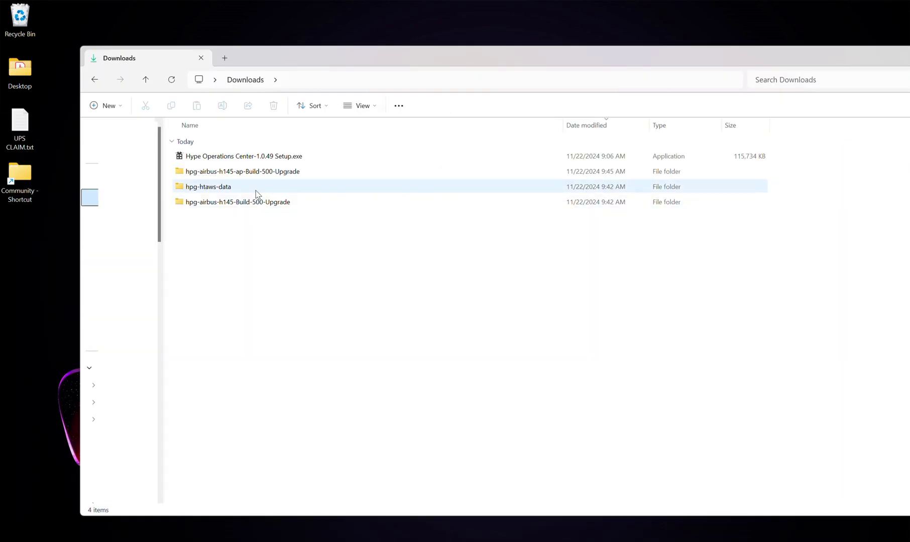
- Select the downloaded hpg-airbus-h145 Build 500 upgrade and hpg-htaws-data folders in Downloads
{"action": "left_click", "coordinate": [285, 172]}
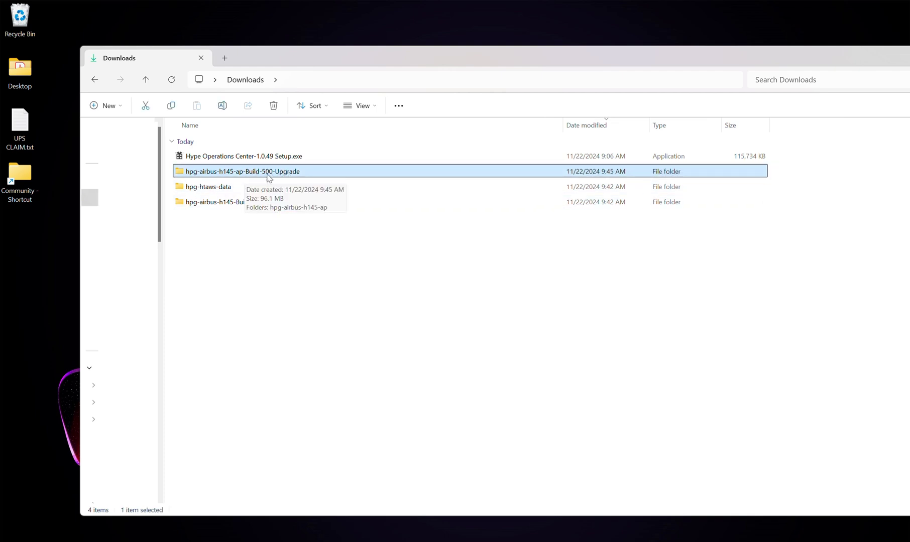
{"action": "left_click", "coordinate": [235, 188]}
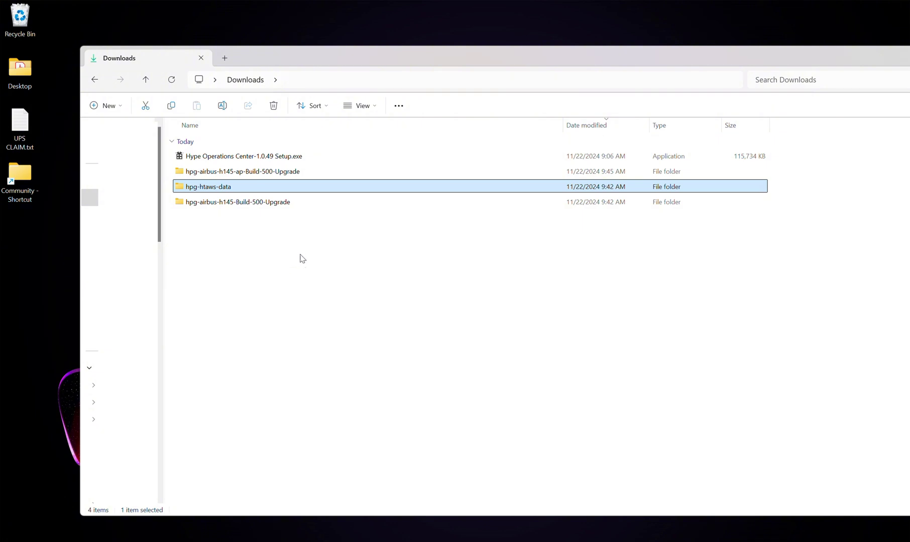
{"action": "left_click_drag", "start_coordinate": [380, 247], "coordinate": [276, 173]}
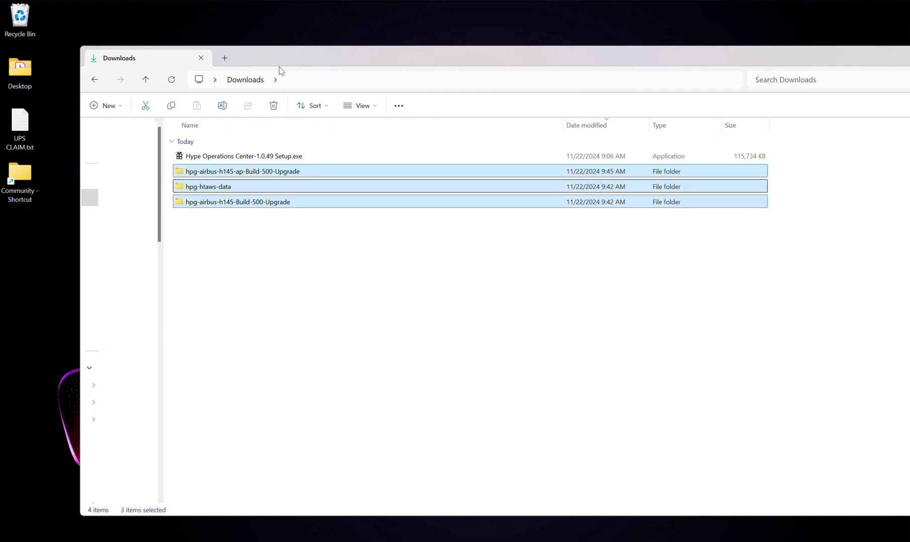
- Move the Downloads window to the right and inspect the hpg-airbus-h145-ap-Build-500-Upgrade folder
{"action": "left_click_drag", "start_coordinate": [283, 67], "coordinate": [700, 87]}
{"action": "left_click", "coordinate": [273, 90]}
{"action": "left_click", "coordinate": [668, 202]}
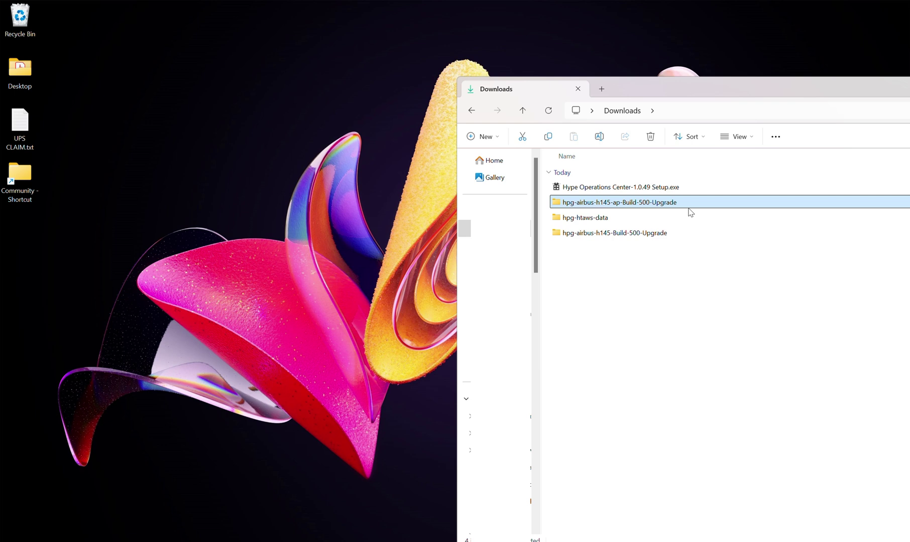
{"action": "double_click", "coordinate": [664, 207]}
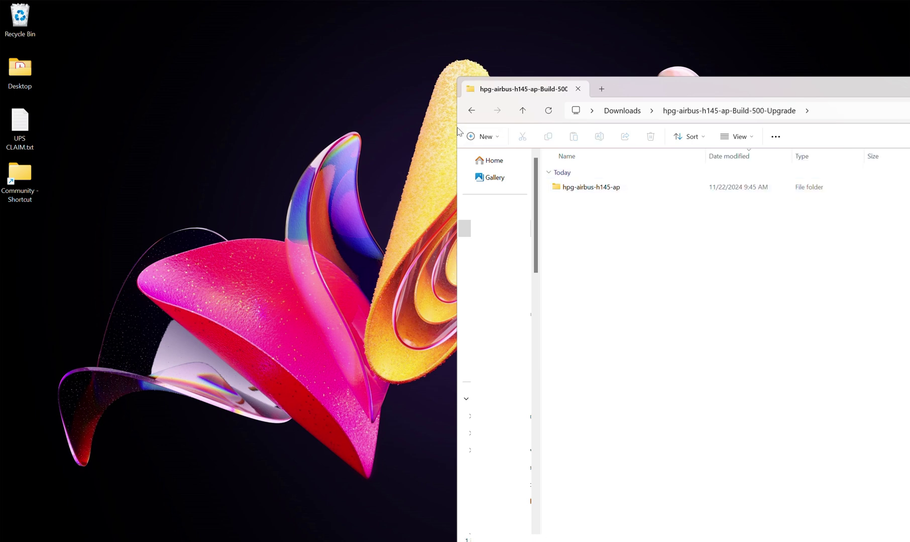
{"action": "left_click", "coordinate": [471, 111]}
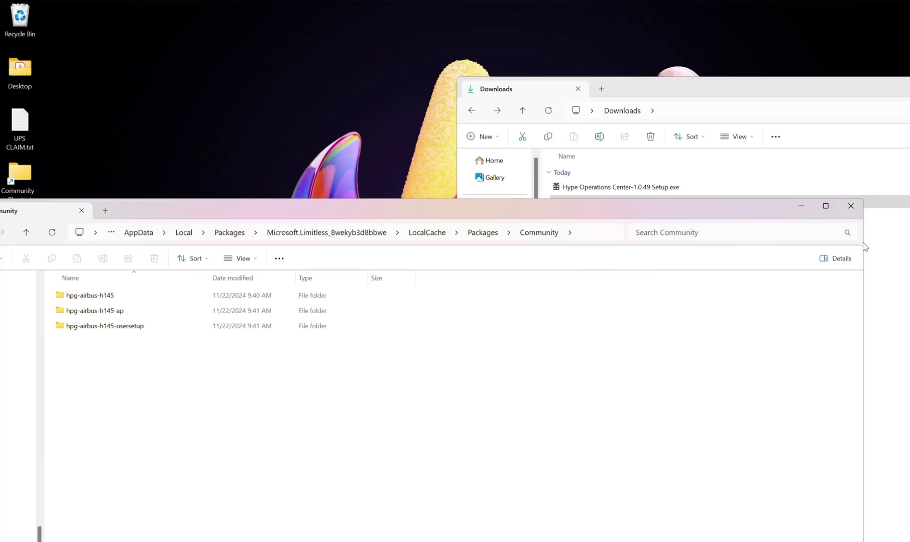
- Place the Community window on the left and move hpg-htaws-data into it
{"action": "left_click_drag", "start_coordinate": [862, 246], "coordinate": [391, 259]}
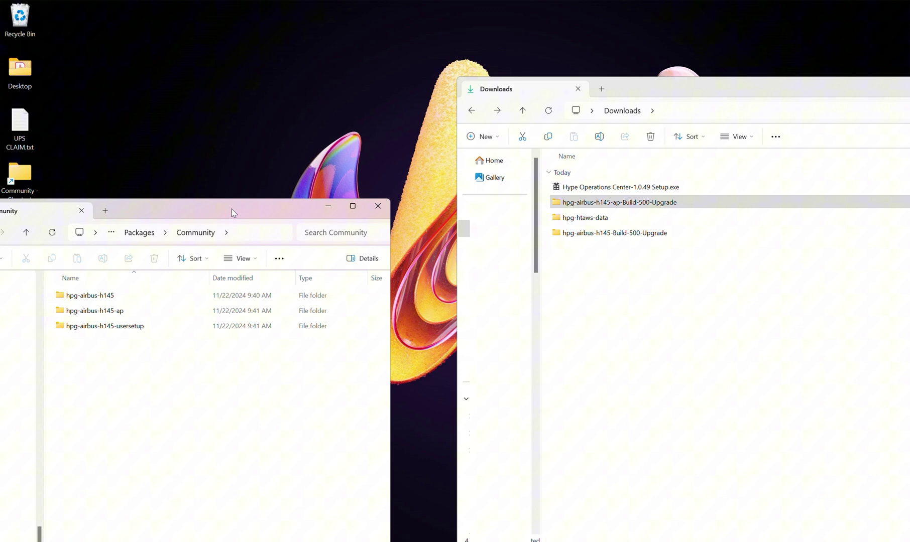
{"action": "left_click_drag", "start_coordinate": [232, 213], "coordinate": [300, 93]}
{"action": "left_click", "coordinate": [564, 223]}
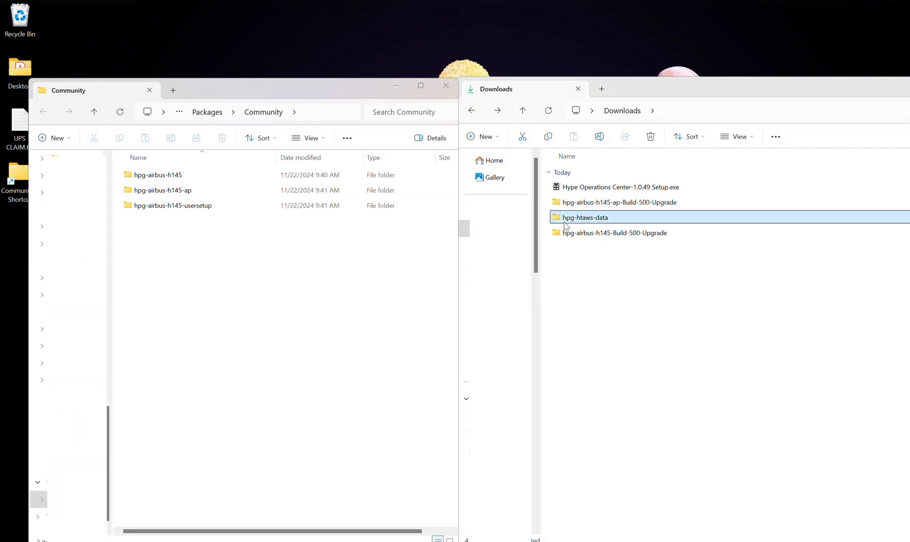
{"action": "left_click_drag", "start_coordinate": [565, 226], "coordinate": [204, 331]}
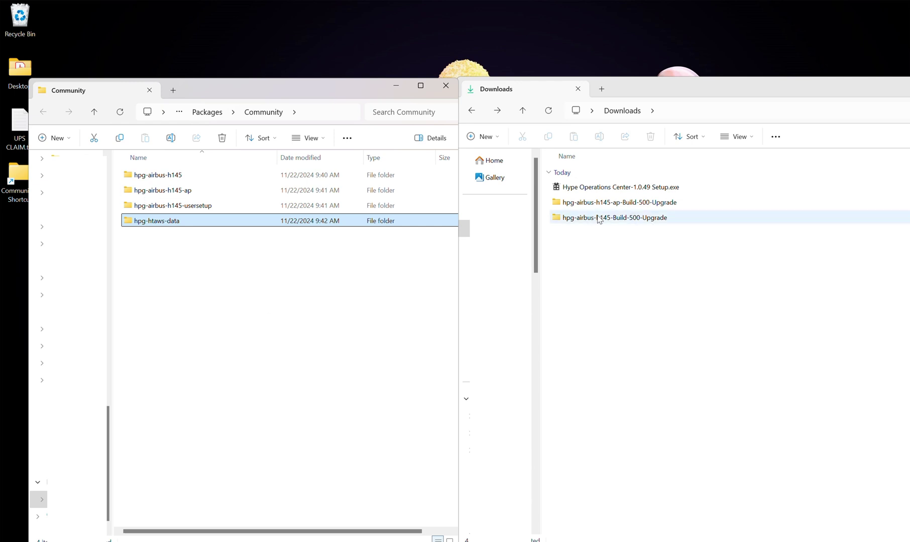
- Move hpg-airbus-h145 from the Build 500 upgrade folder into Community, replacing existing files
{"action": "double_click", "coordinate": [652, 219]}
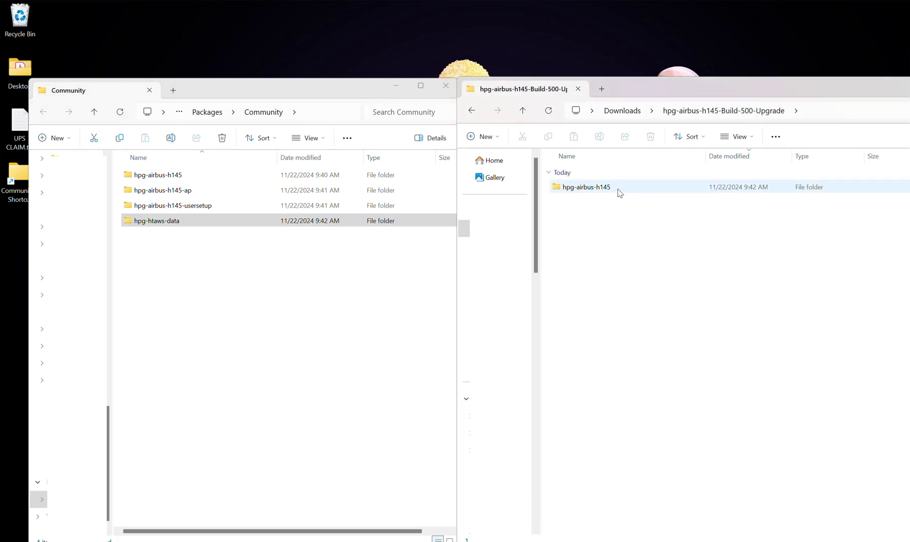
{"action": "left_click", "coordinate": [617, 190]}
{"action": "left_click_drag", "start_coordinate": [608, 194], "coordinate": [265, 309]}
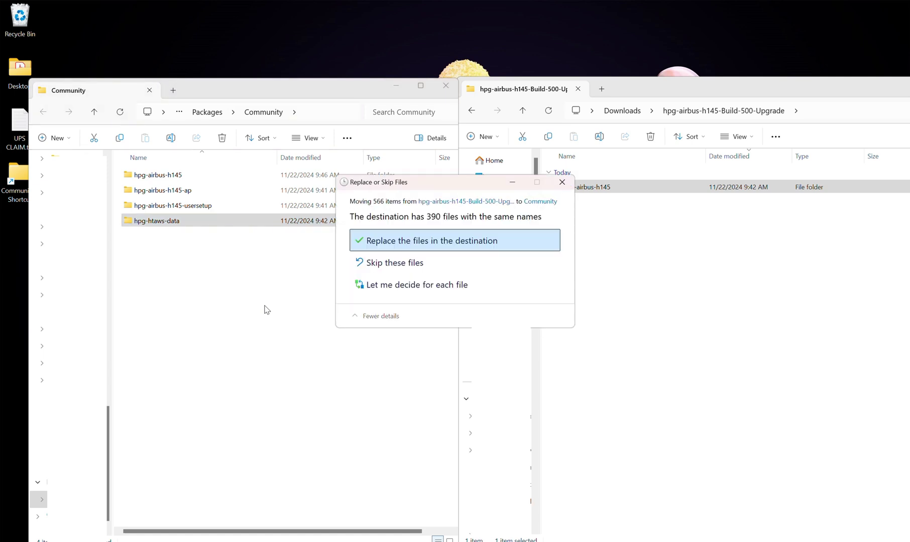
{"action": "left_click", "coordinate": [419, 243]}
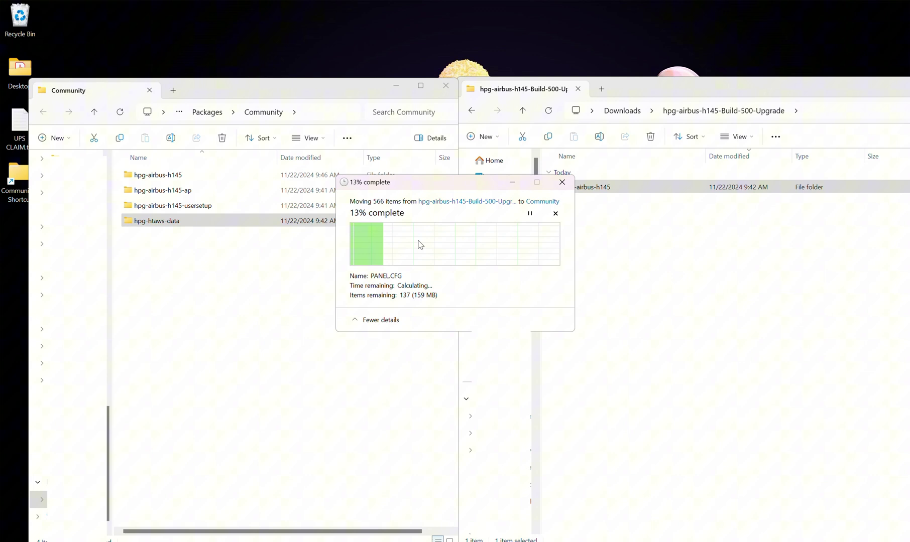
- Move the Build 500 hpg-airbus-h145-ap folder into Community, replacing files, and close the upgrade window
{"action": "double_click", "coordinate": [592, 221]}
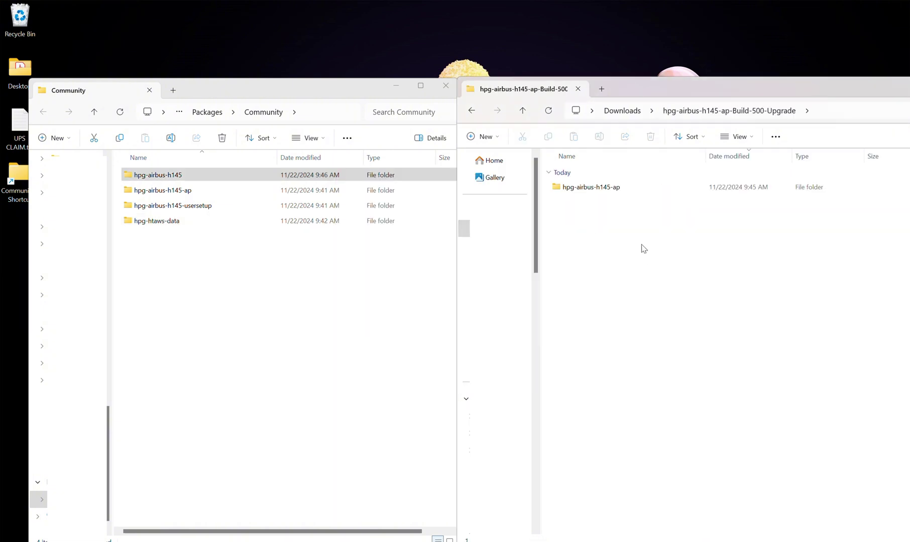
{"action": "double_click", "coordinate": [593, 186]}
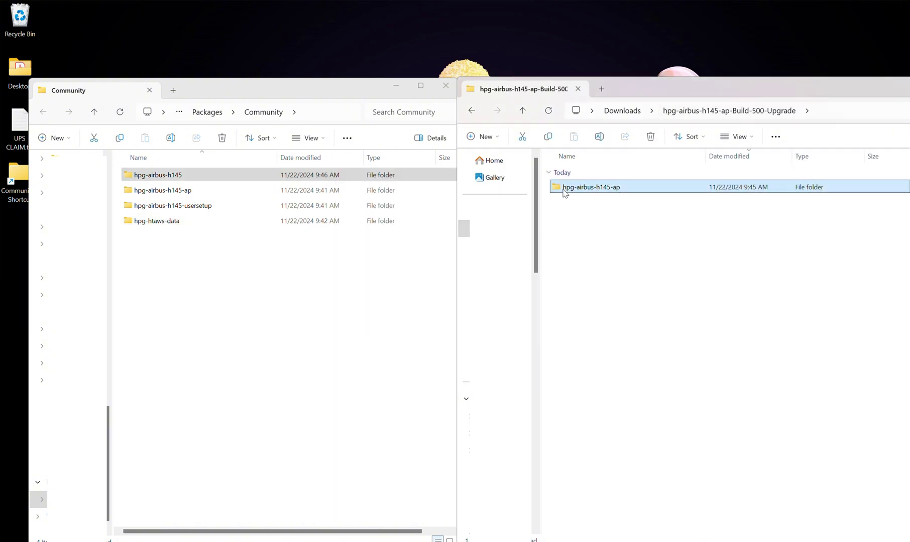
{"action": "left_click", "coordinate": [472, 111]}
{"action": "left_click_drag", "start_coordinate": [637, 191], "coordinate": [203, 277]}
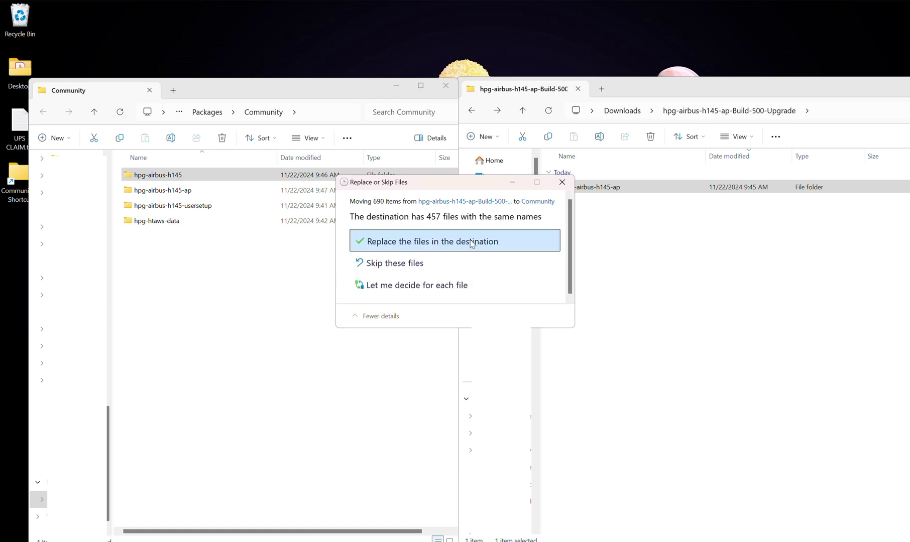
{"action": "left_click", "coordinate": [470, 243]}
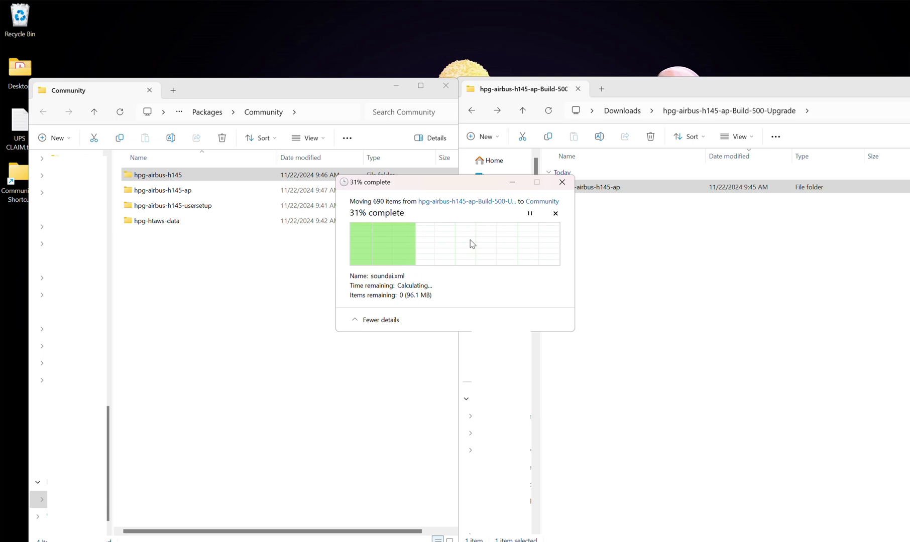
{"action": "left_click_drag", "start_coordinate": [652, 89], "coordinate": [194, 97]}
{"action": "left_click", "coordinate": [769, 104]}
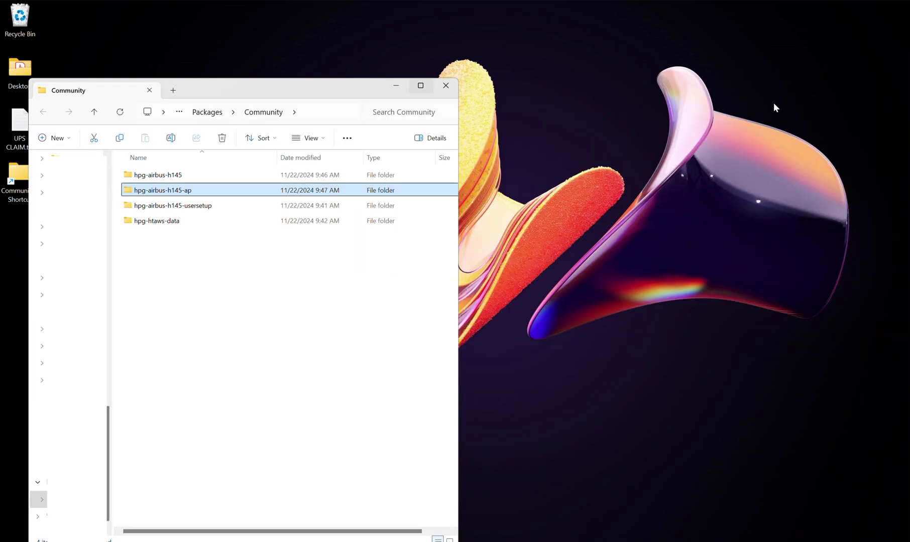
- Close the Community window and launch Hype Operations Center from Start search
{"action": "left_click", "coordinate": [446, 85]}
{"action": "key", "text": "super"}
{"action": "type", "text": "hyp"}
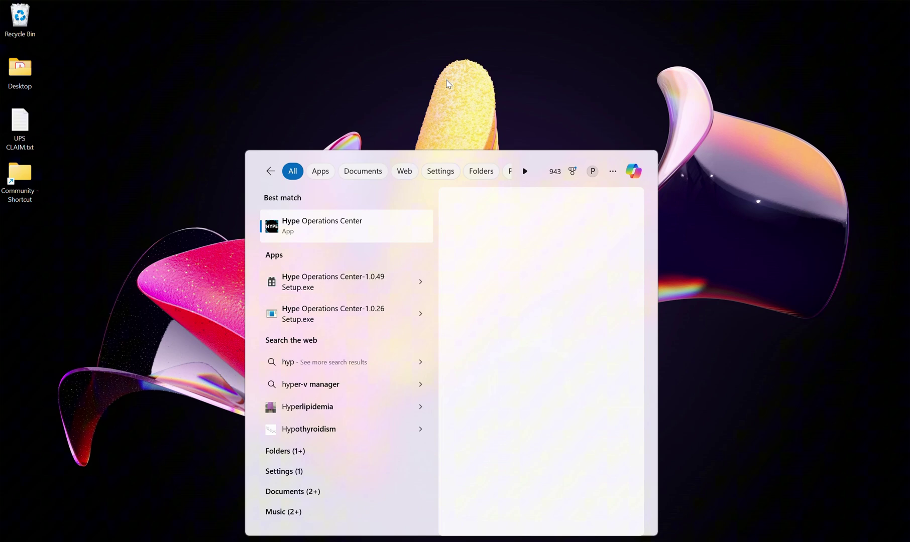
{"action": "key", "text": "Return"}
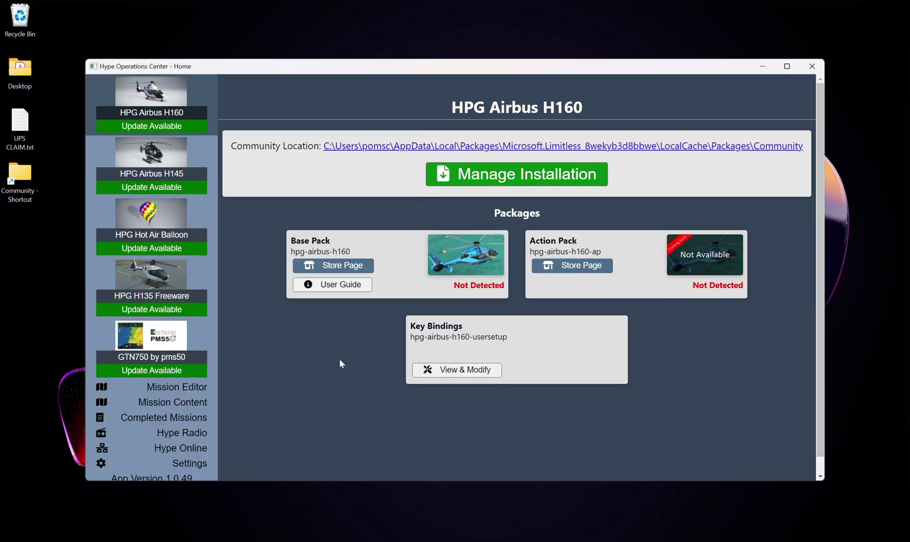
- Check that the HPG Airbus H145 Base Pack and Action Pack show Installed (Build 500)
{"action": "left_click", "coordinate": [140, 163]}
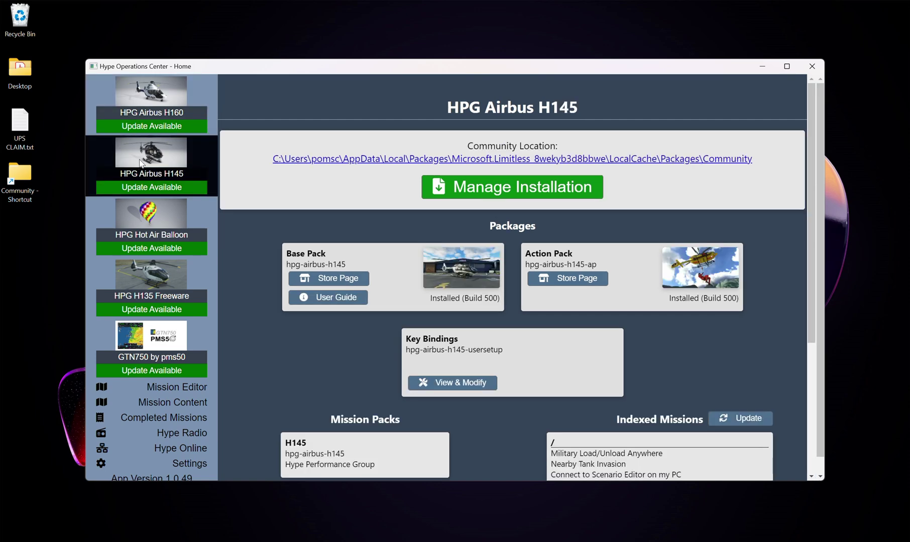
{"action": "left_click", "coordinate": [512, 195]}
{"action": "scroll", "coordinate": [602, 270], "scroll_direction": "down", "scroll_amount": 5}
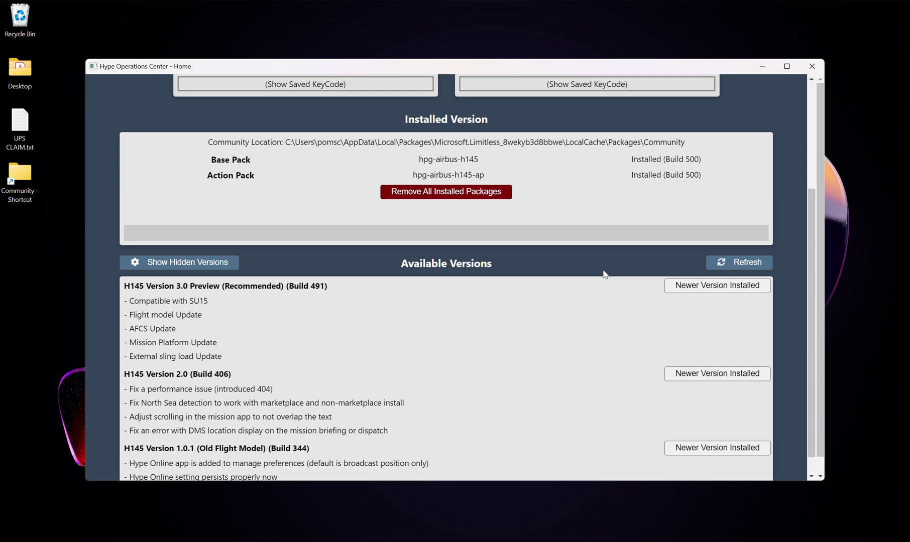
{"action": "scroll", "coordinate": [570, 336], "scroll_direction": "up", "scroll_amount": 5}
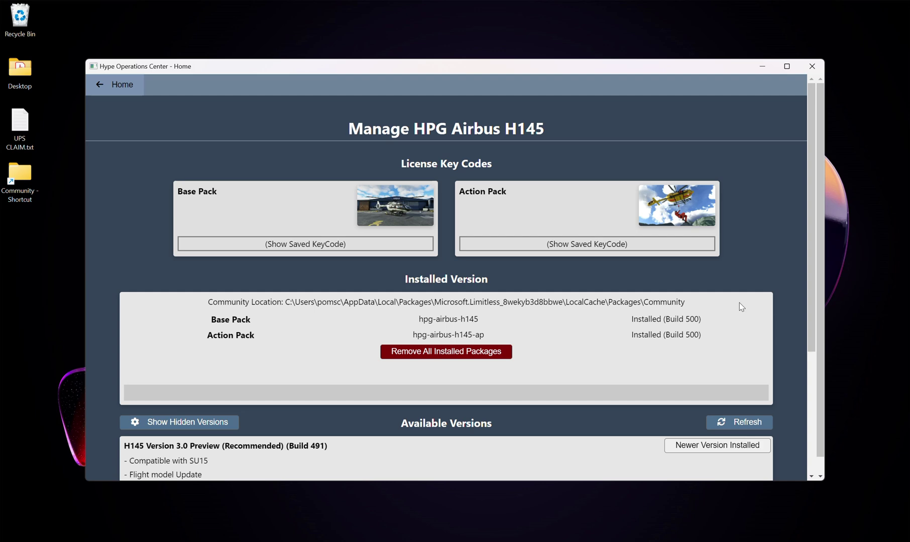
{"action": "scroll", "coordinate": [265, 128], "scroll_direction": "down", "scroll_amount": 2}
- Close Hype Operations Center, launch Microsoft Flight Simulator 2024 and open Free Flight
{"action": "left_click", "coordinate": [811, 66]}
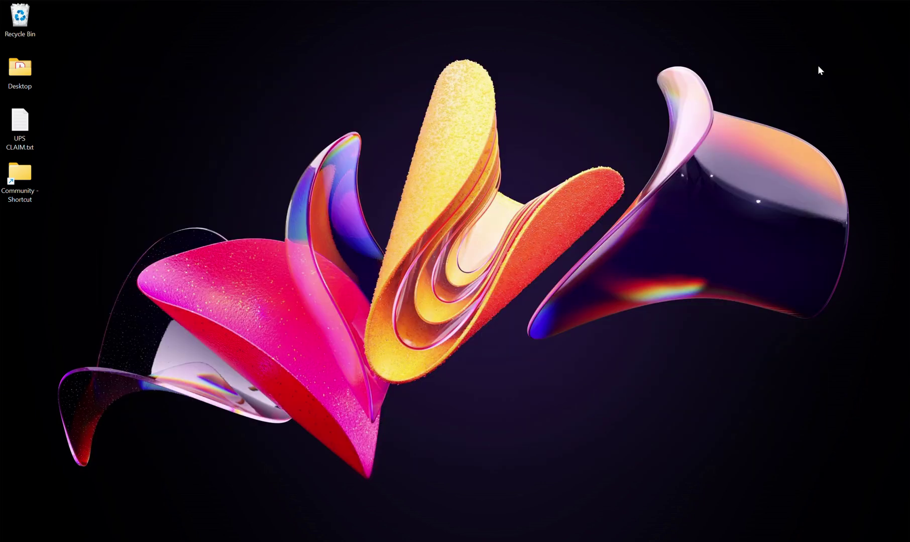
{"action": "key", "text": "super"}
{"action": "type", "text": "m"}
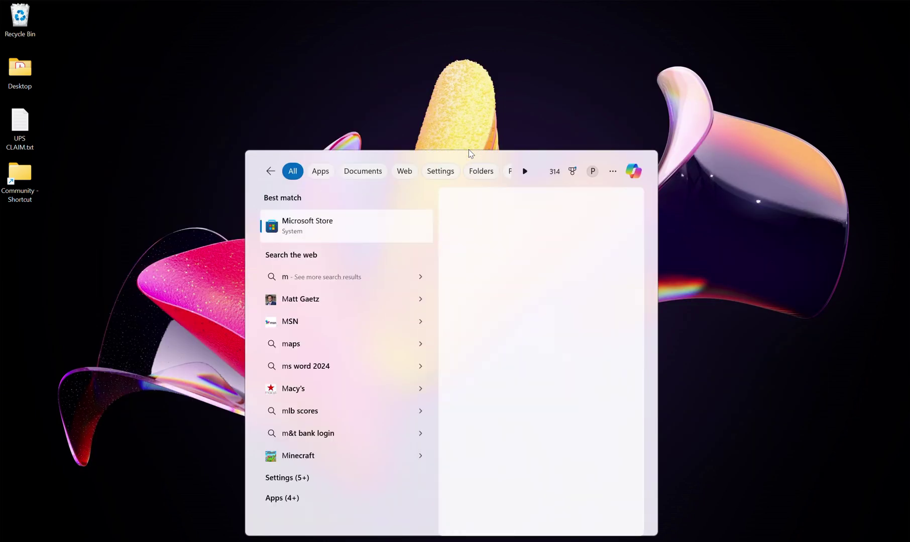
{"action": "type", "text": "icrosoft fl"}
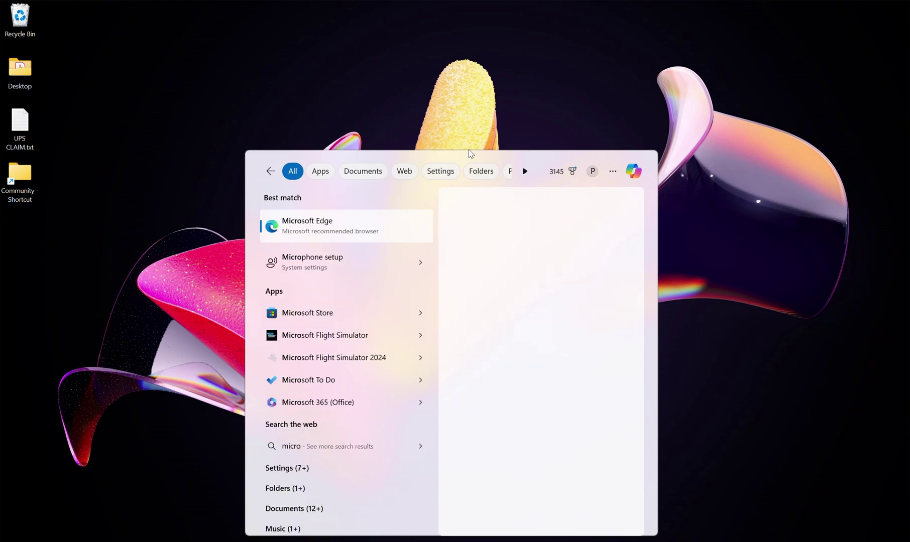
{"action": "key", "text": "Return"}
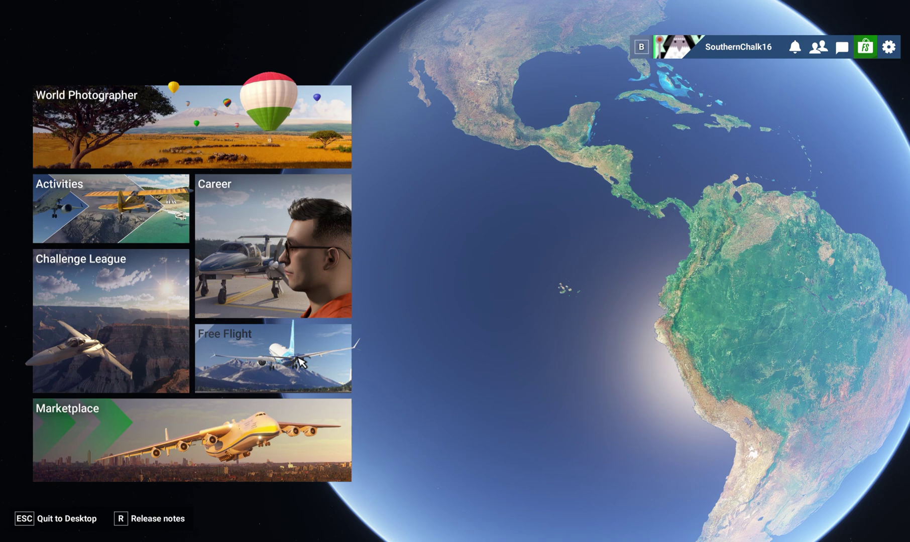
{"action": "left_click", "coordinate": [347, 358]}
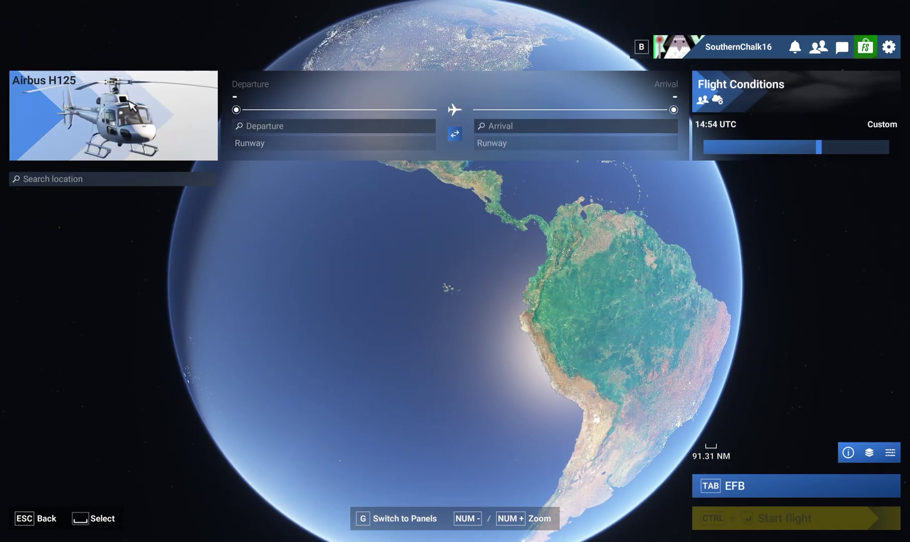
- Select the H145M - HPG helicopter and save it with the Philippine Coast Guard livery
{"action": "left_click", "coordinate": [113, 99]}
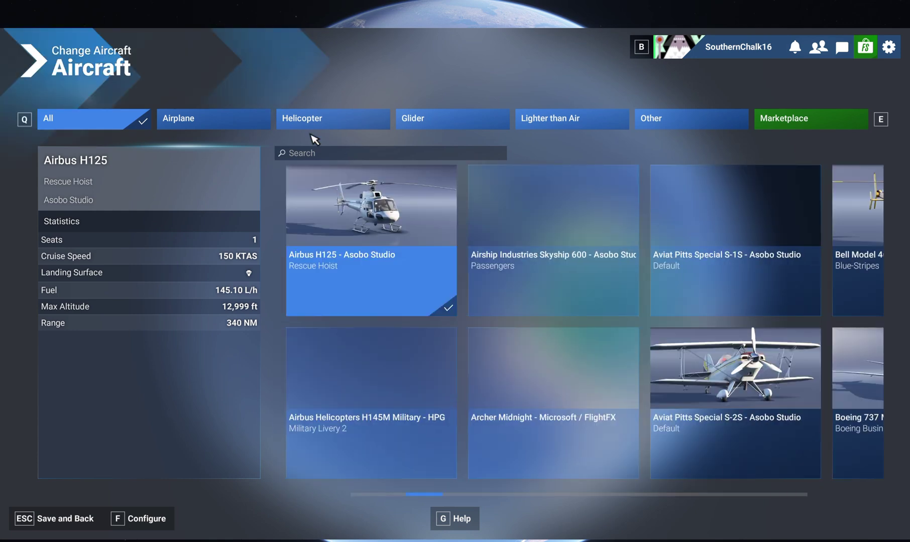
{"action": "left_click", "coordinate": [315, 123]}
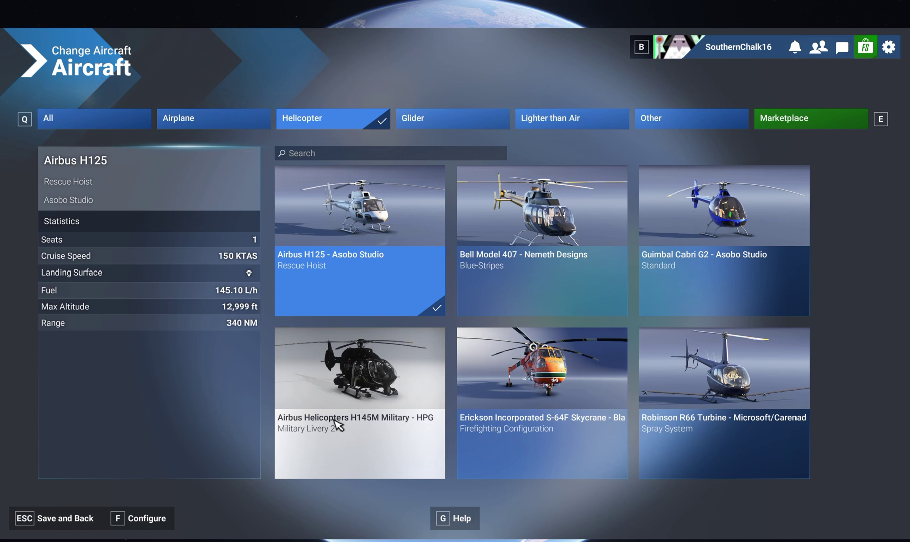
{"action": "left_click", "coordinate": [400, 447]}
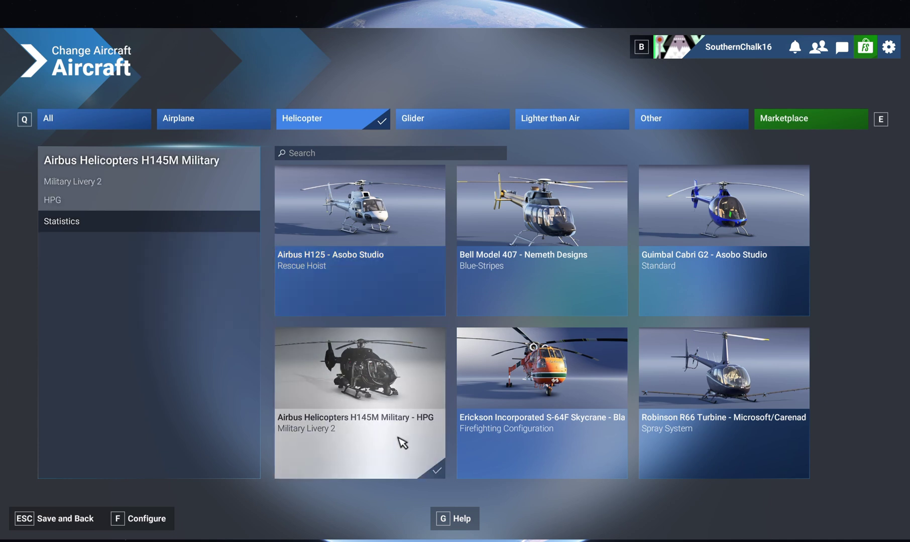
{"action": "left_click", "coordinate": [149, 522]}
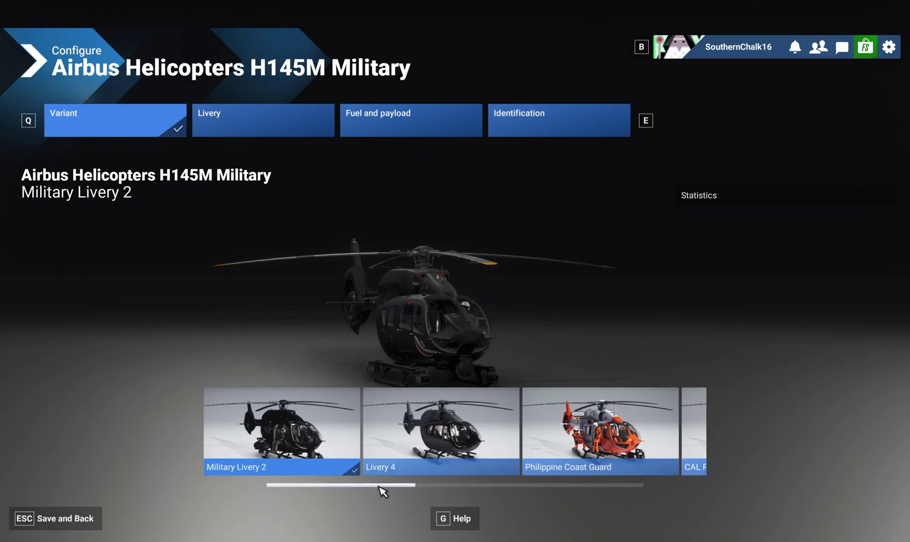
{"action": "left_click_drag", "start_coordinate": [378, 487], "coordinate": [235, 489]}
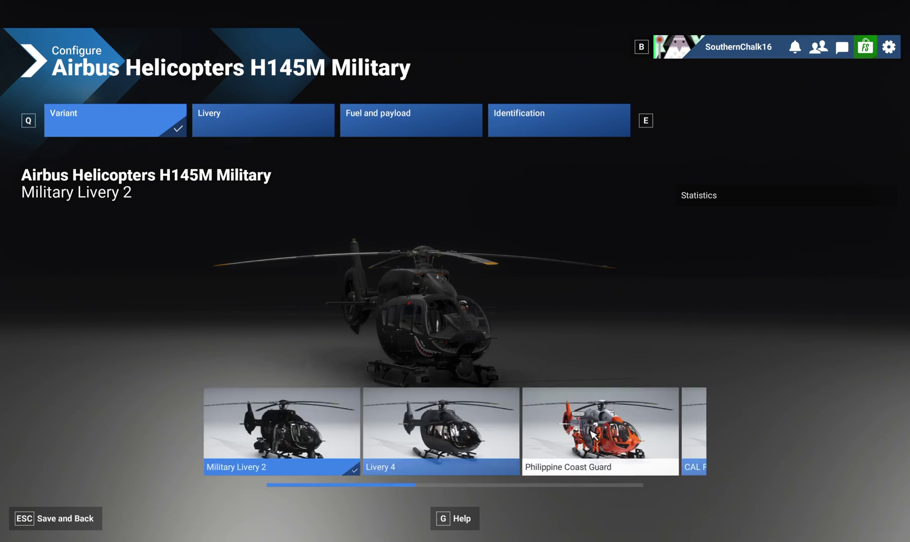
{"action": "left_click", "coordinate": [613, 431]}
{"action": "left_click", "coordinate": [59, 521]}
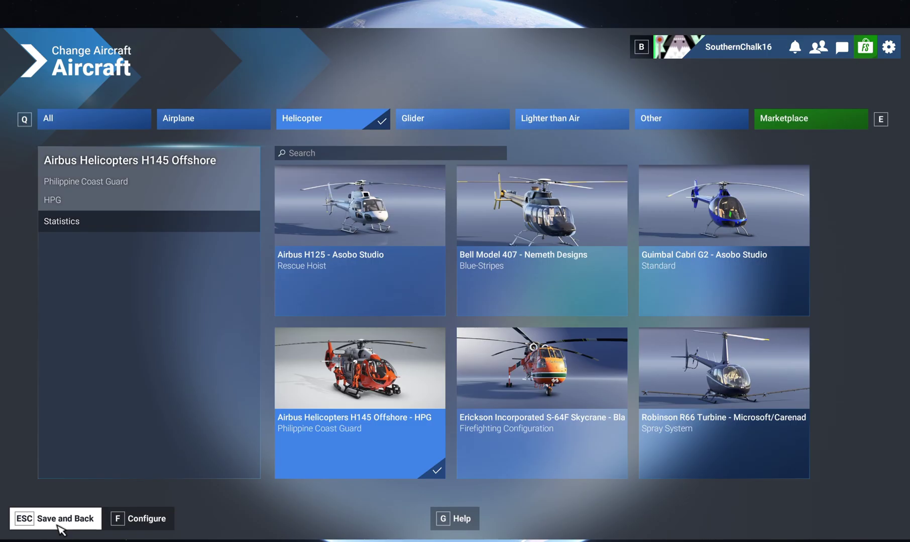
- Set KNQX Key West NAS Parking 69 on Boca Chica Key as departure and start the flight
{"action": "left_click", "coordinate": [57, 521]}
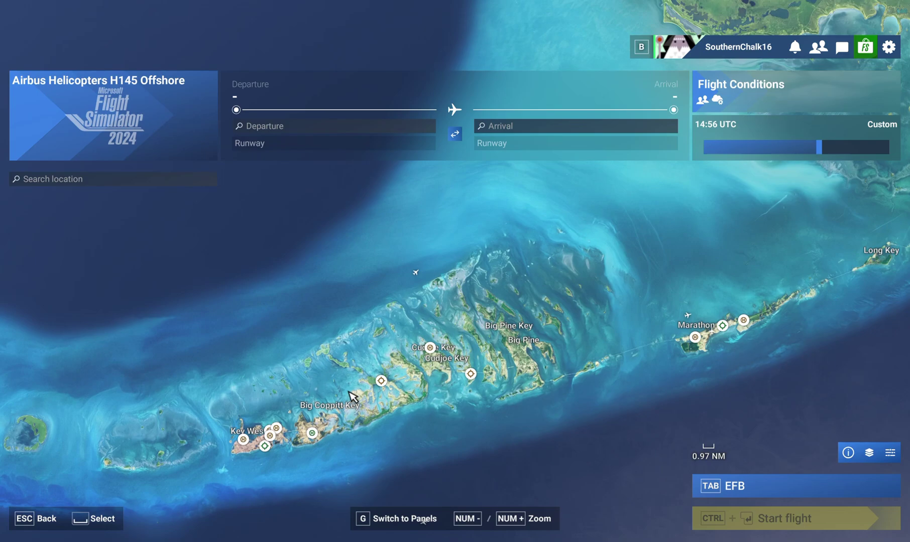
{"action": "scroll", "coordinate": [260, 477], "scroll_direction": "up", "scroll_amount": 5}
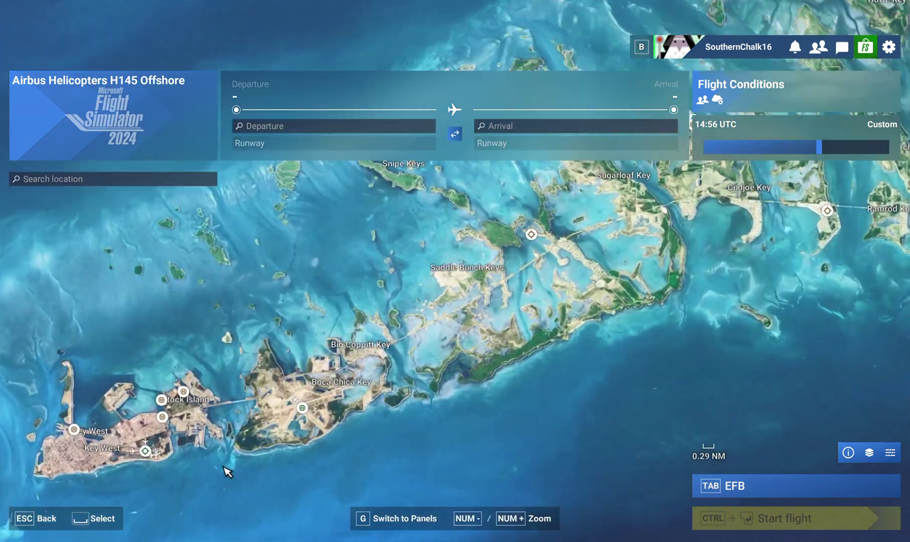
{"action": "scroll", "coordinate": [431, 369], "scroll_direction": "up", "scroll_amount": 4}
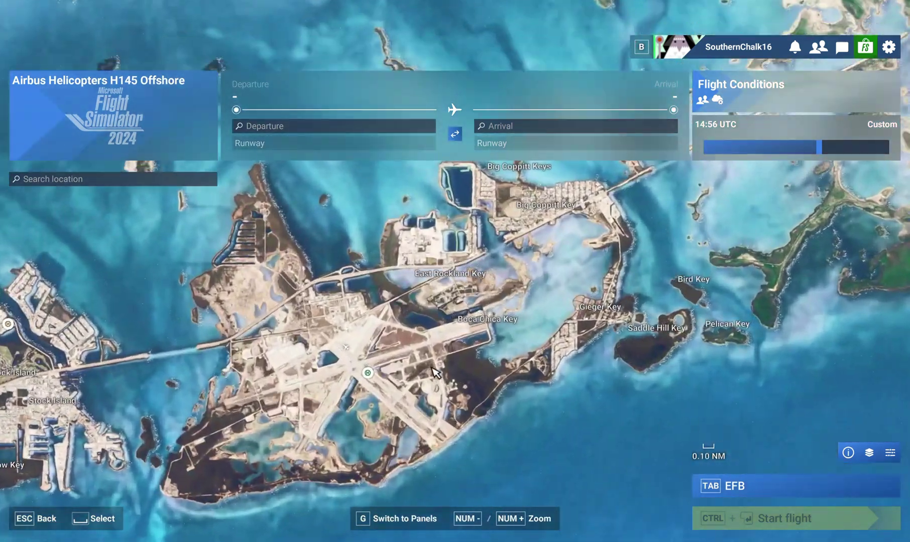
{"action": "scroll", "coordinate": [435, 372], "scroll_direction": "up", "scroll_amount": 5}
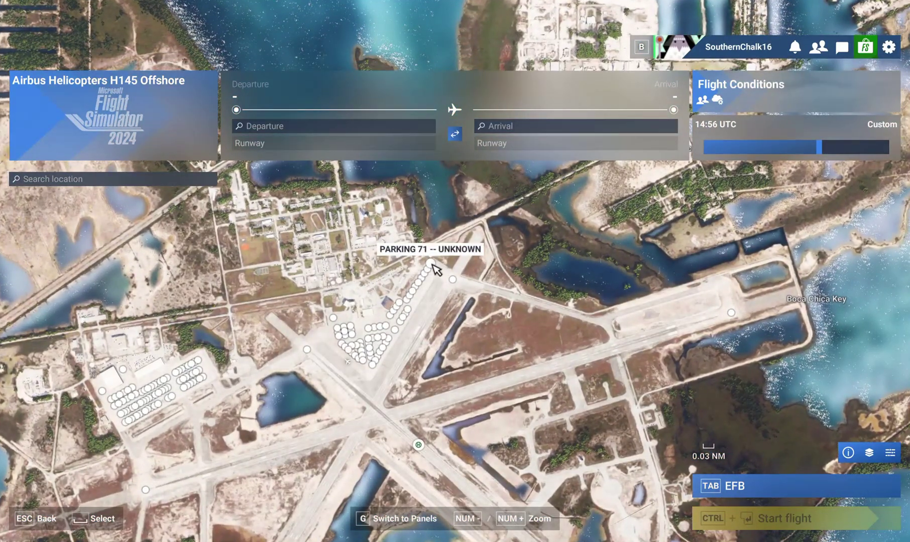
{"action": "left_click", "coordinate": [426, 273]}
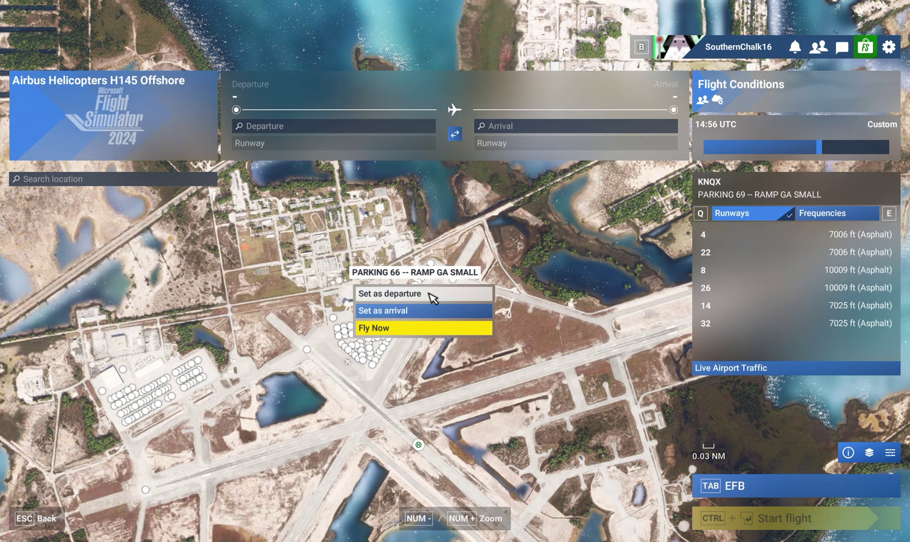
{"action": "left_click", "coordinate": [431, 295]}
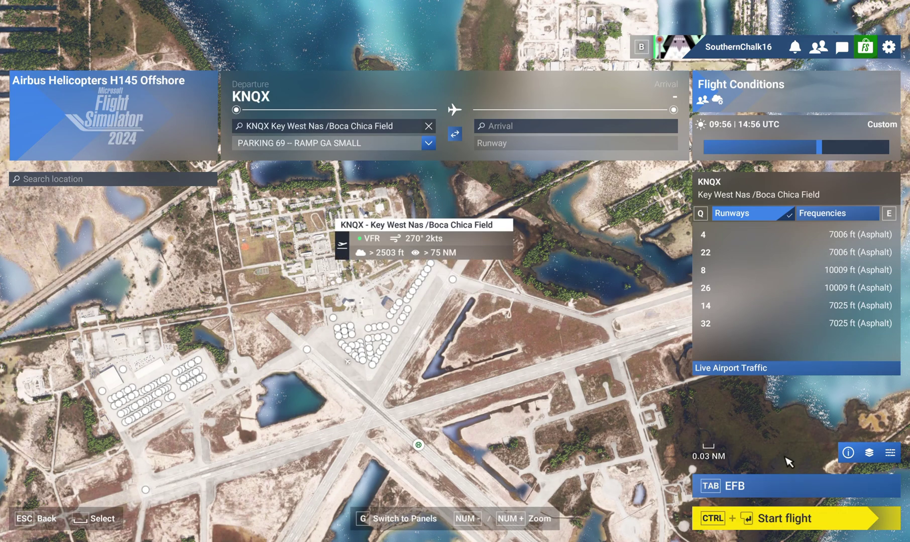
{"action": "left_click", "coordinate": [791, 522]}
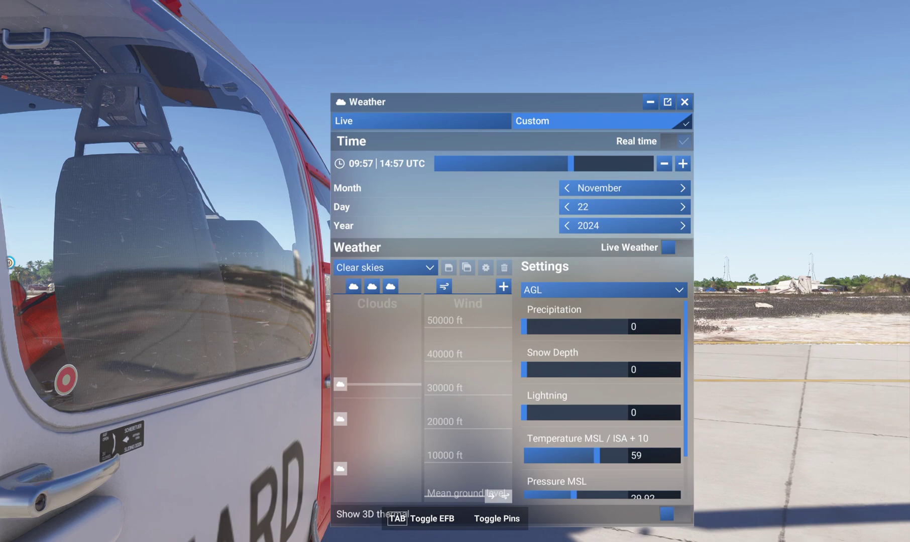
- Close the Weather panel to reveal the H145 on the KNQX ramp
{"action": "left_click", "coordinate": [684, 102]}
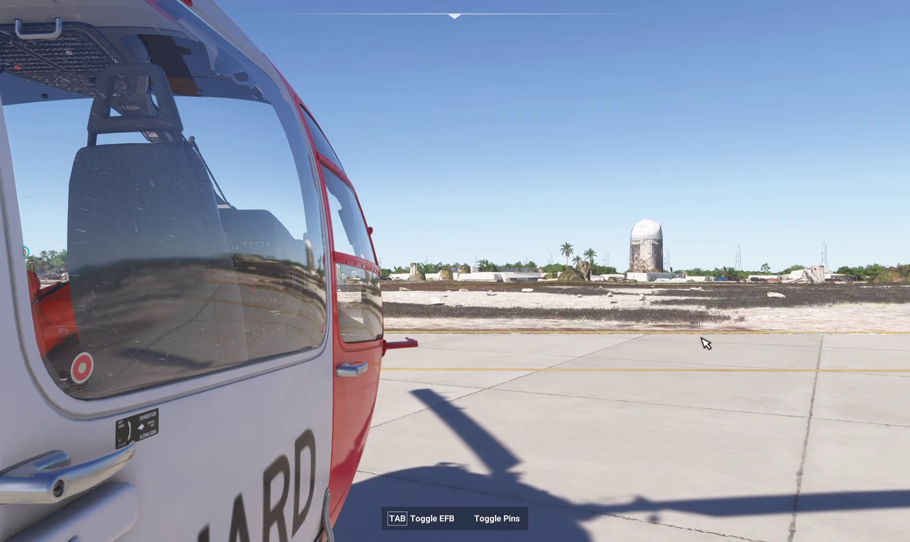